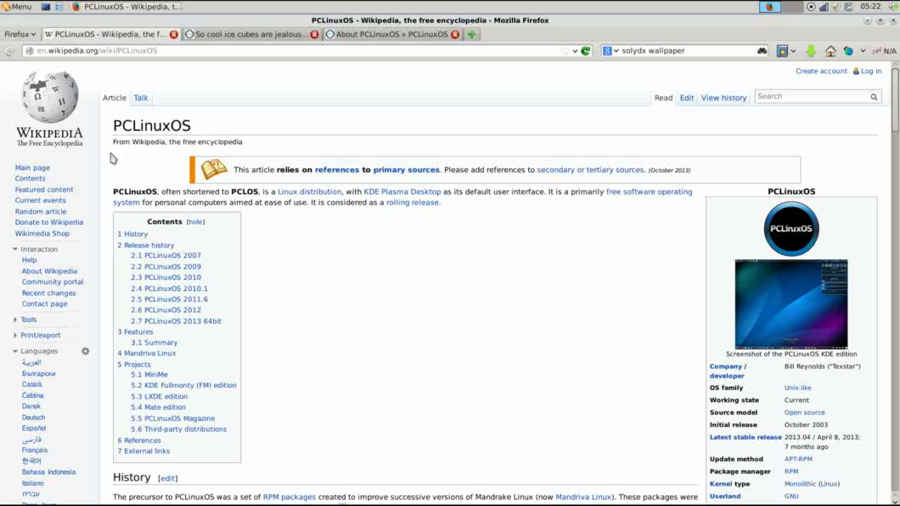
# Step: Scroll down through the PCLinuxOS Wikipedia article
pyautogui.scroll(-1, 390, 222)
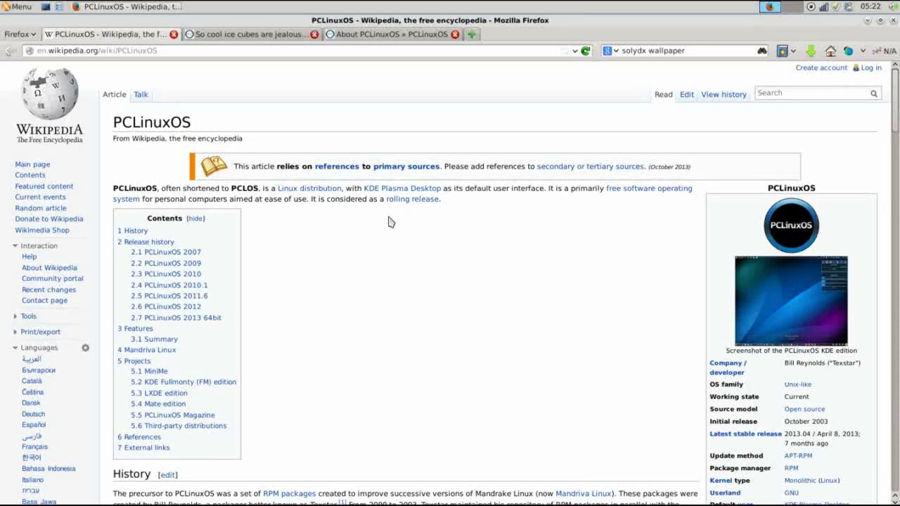
pyautogui.scroll(-3, 391, 222)
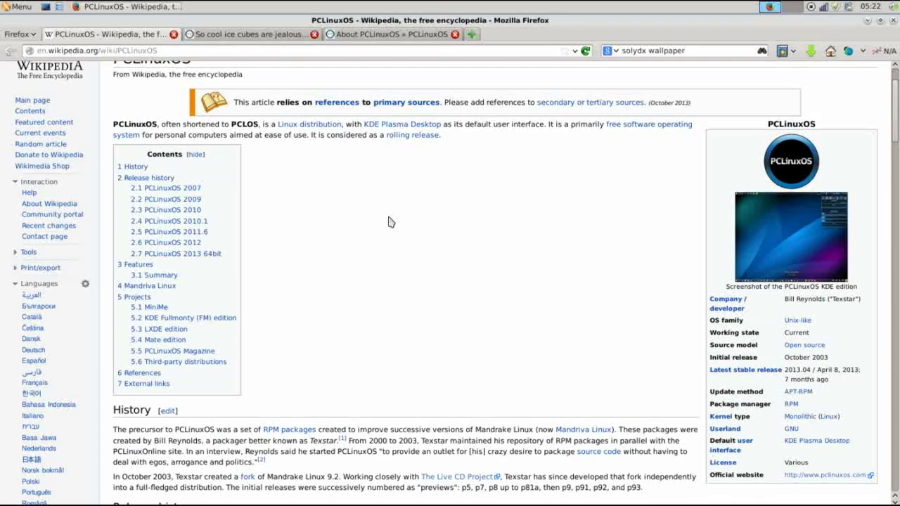
pyautogui.scroll(-1, 391, 222)
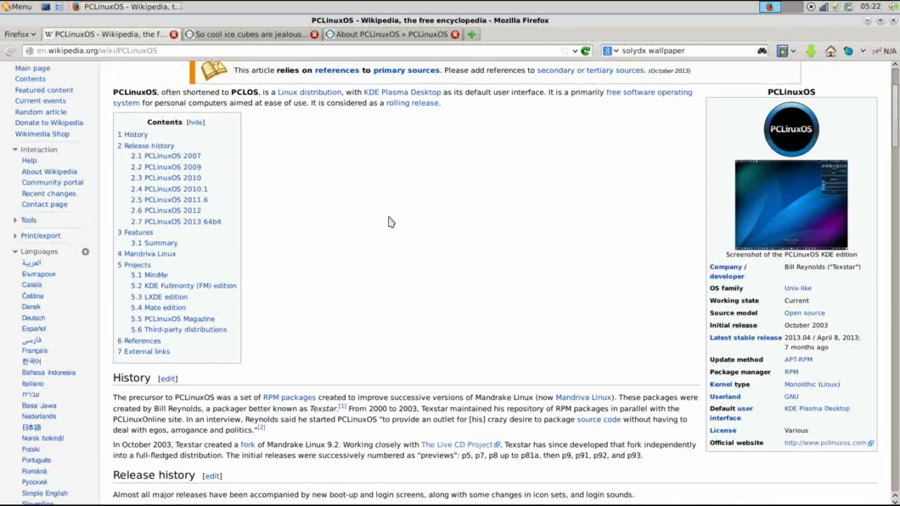
pyautogui.scroll(-5, 391, 222)
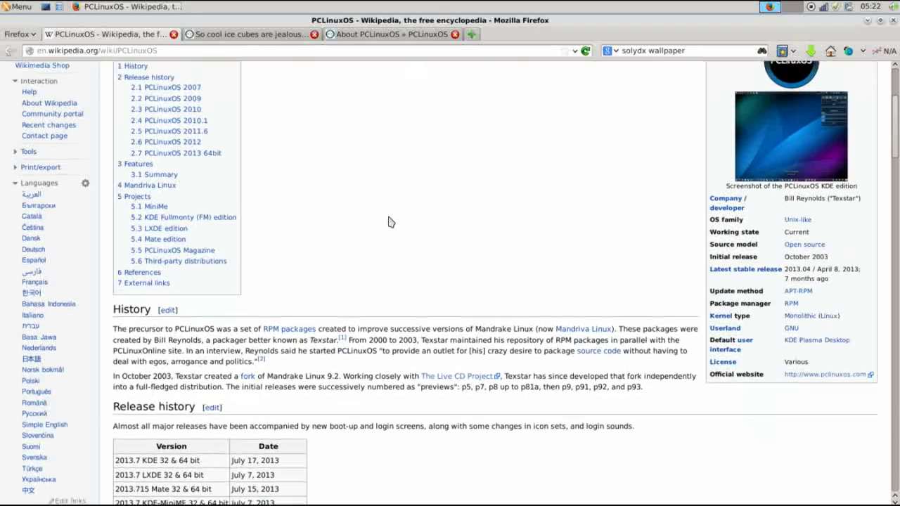
pyautogui.scroll(-2, 391, 222)
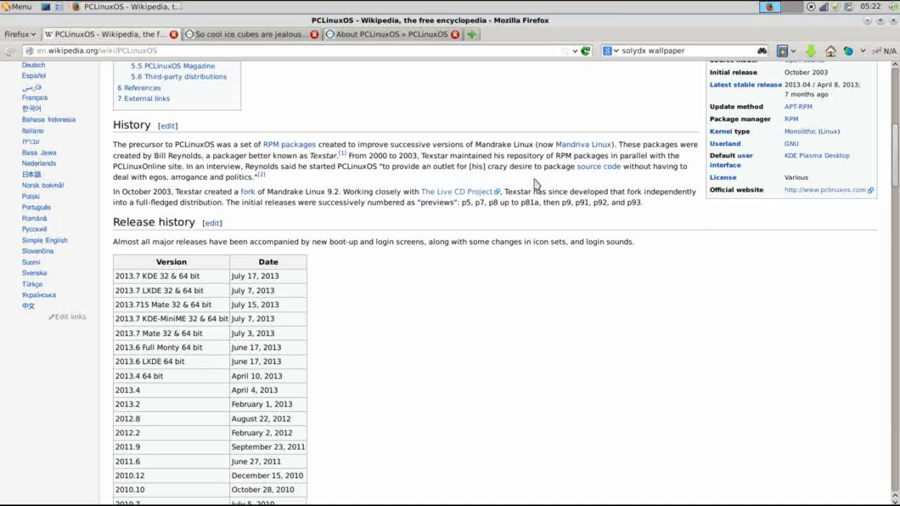
pyautogui.scroll(-10, 534, 184)
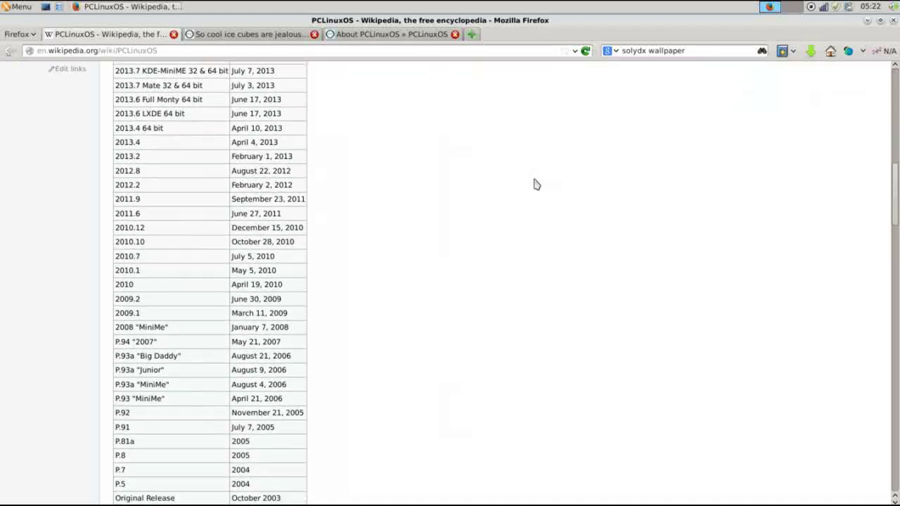
pyautogui.scroll(-2, 535, 184)
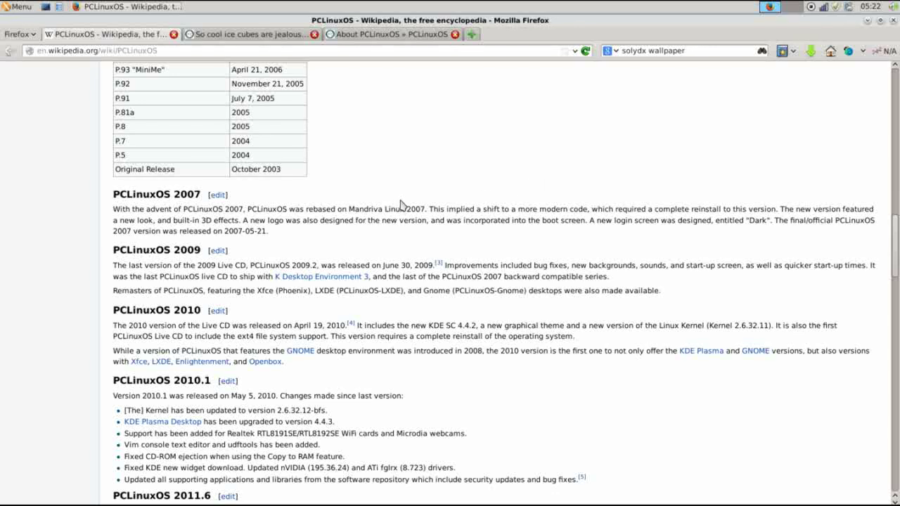
# Step: Scroll back up and switch to the 'So cool ice cubes are jealous' PCLinuxOS website tab
pyautogui.scroll(1, 416, 186)
pyautogui.scroll(10, 415, 185)
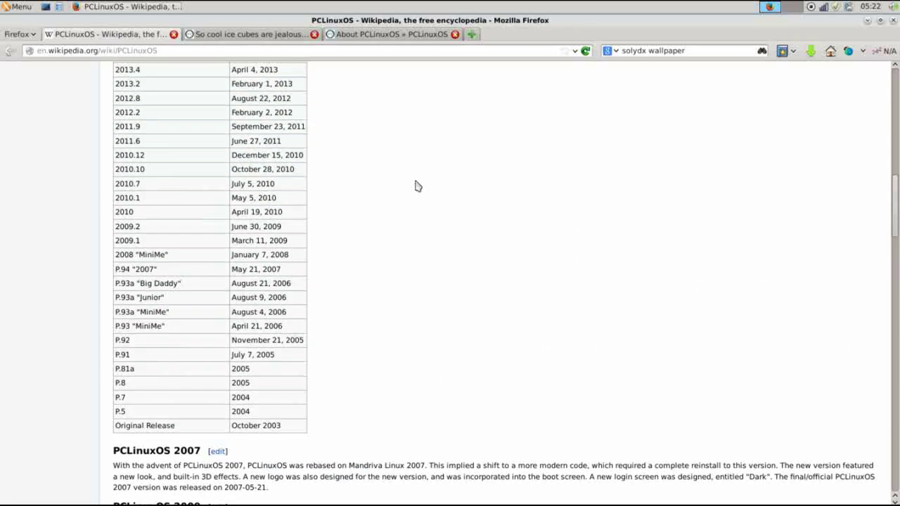
pyautogui.scroll(10, 416, 186)
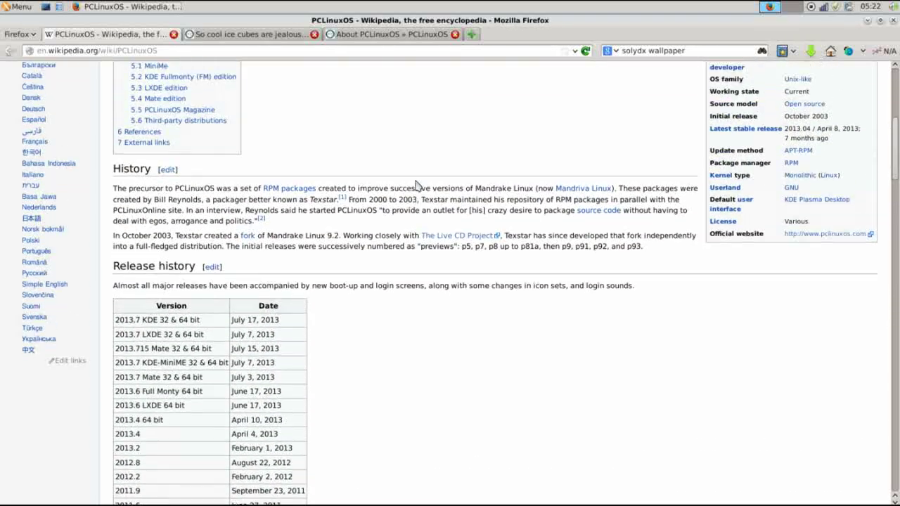
pyautogui.scroll(4, 416, 185)
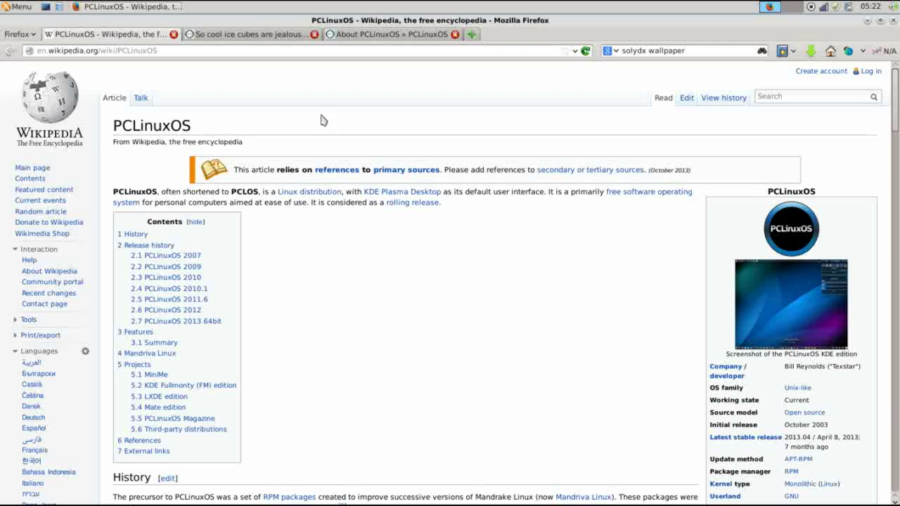
pyautogui.click(272, 37)
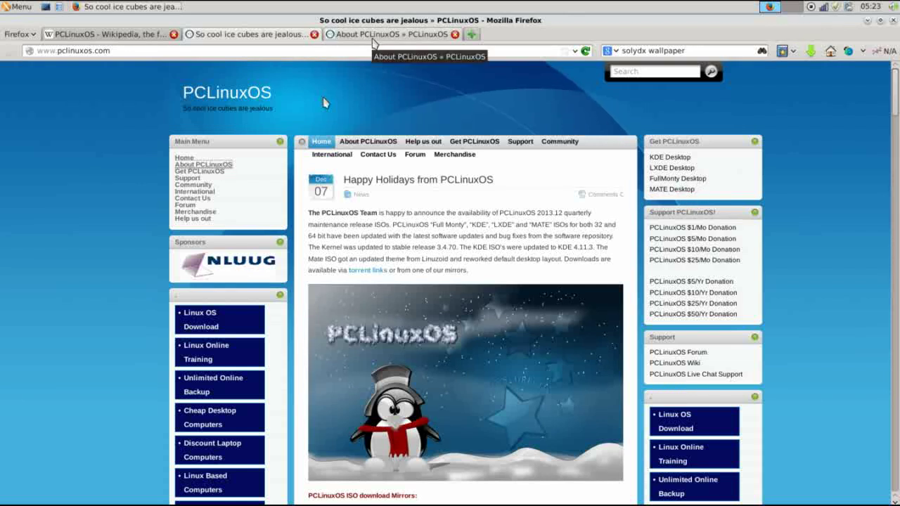
# Step: Switch to the second workspace and bring the PCLinuxOS Mate VM window forward
pyautogui.click(794, 8)
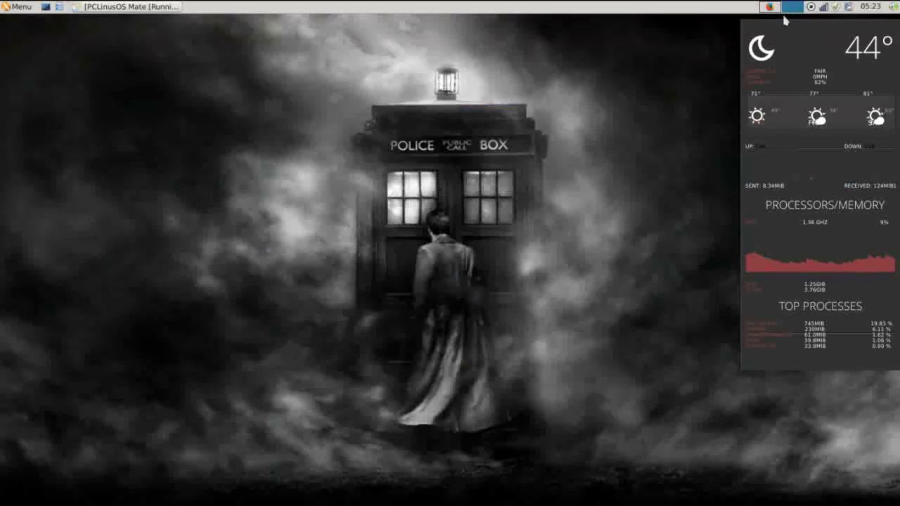
pyautogui.click(165, 6)
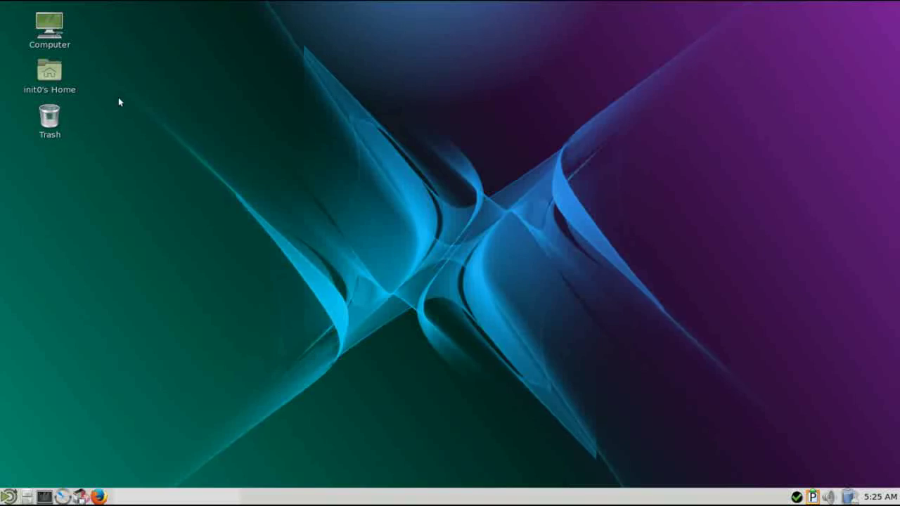
pyautogui.doubleClick(54, 22)
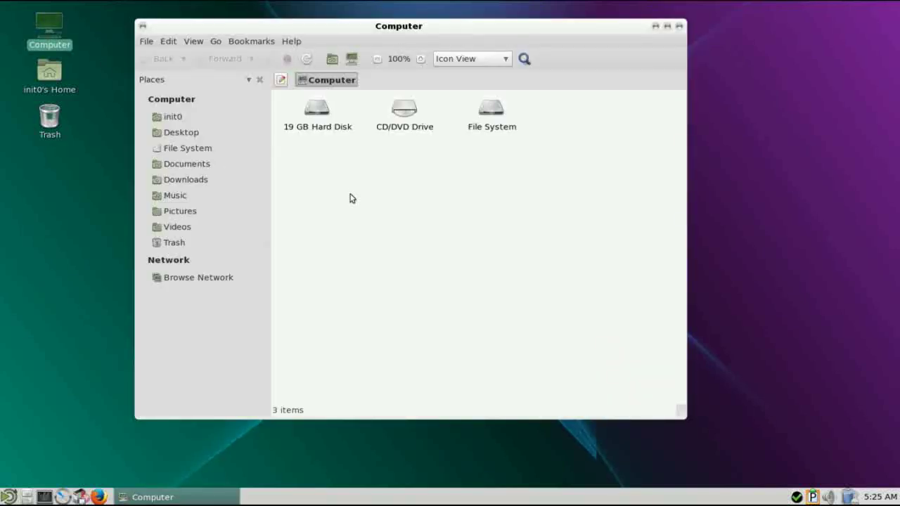
pyautogui.click(297, 42)
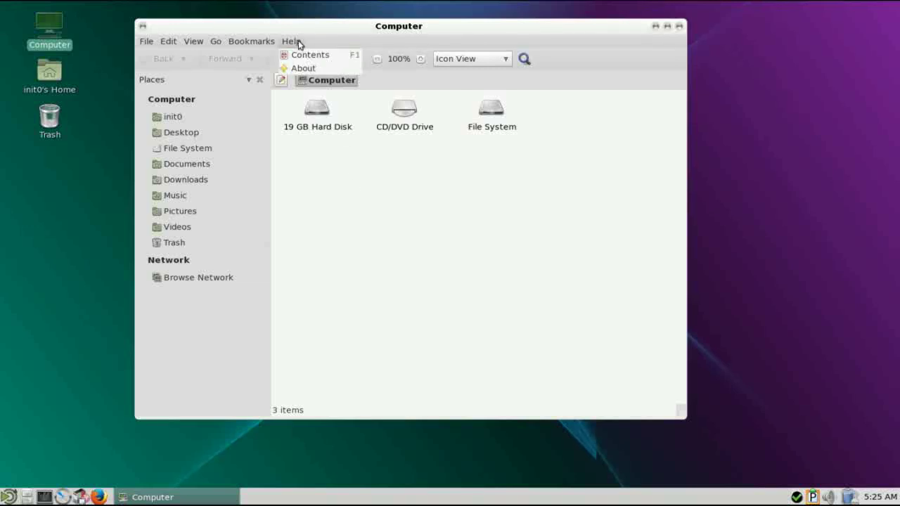
pyautogui.click(304, 67)
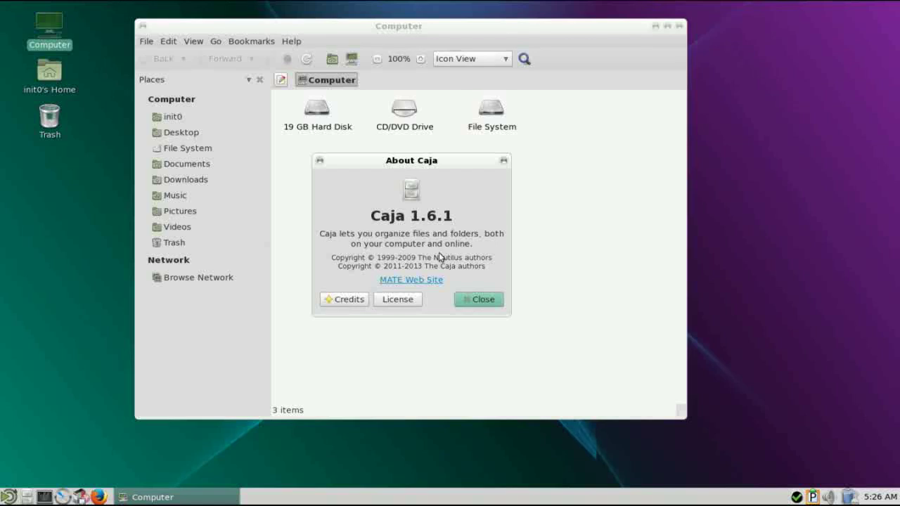
pyautogui.click(477, 301)
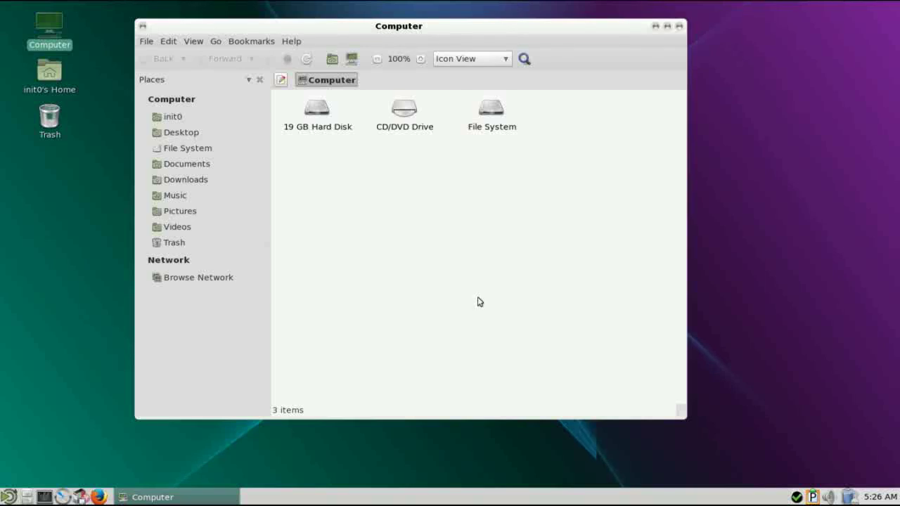
pyautogui.click(679, 26)
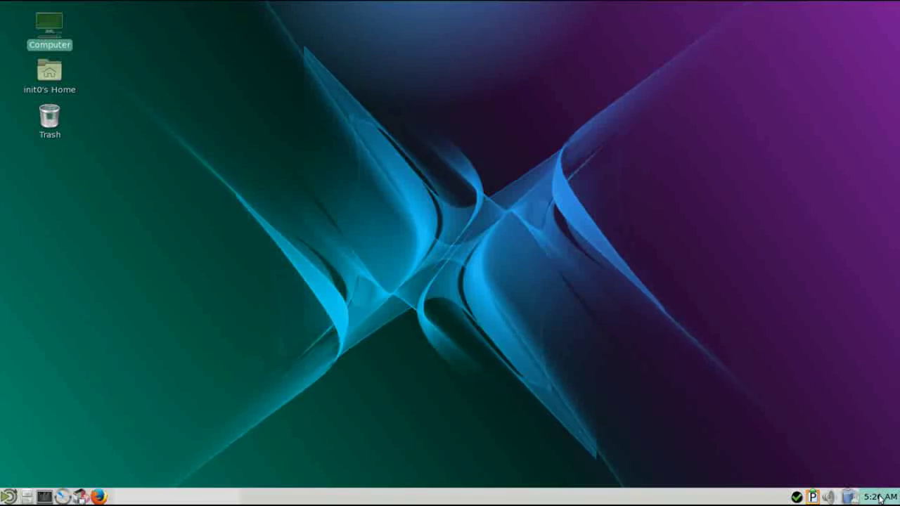
pyautogui.moveTo(880, 496)
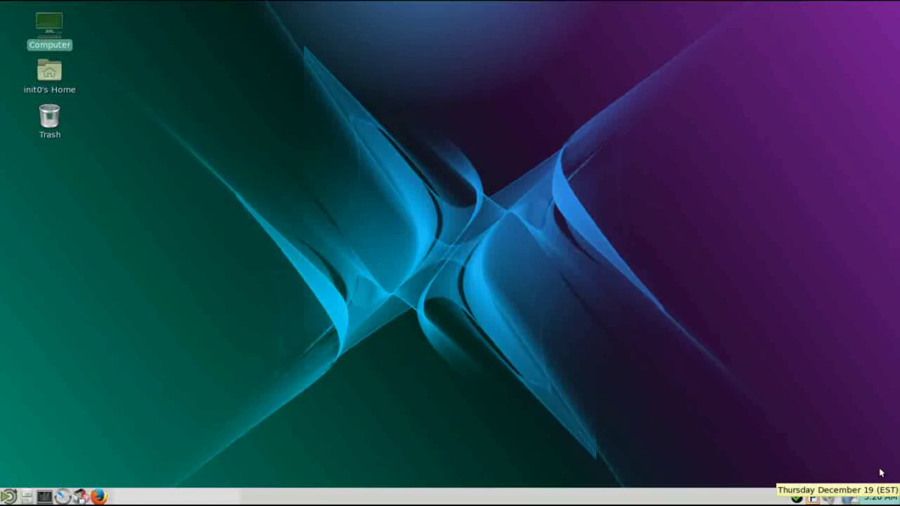
pyautogui.click(848, 498)
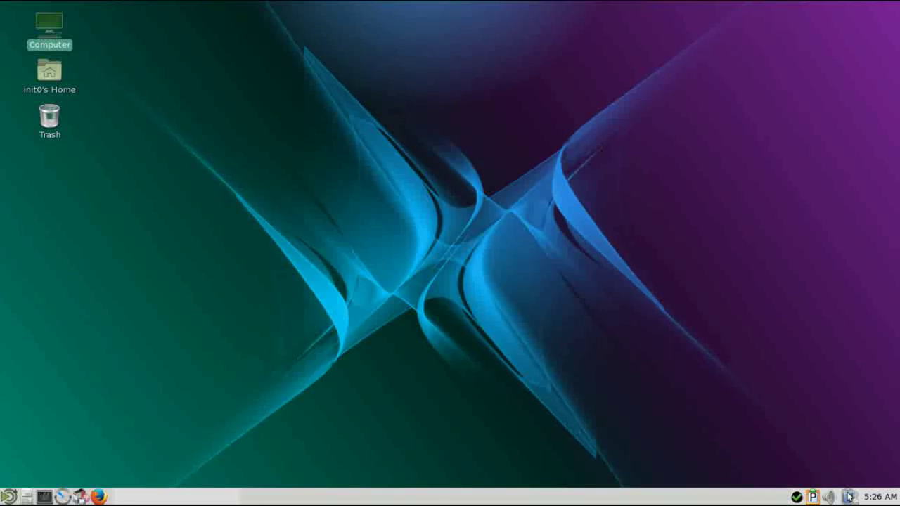
pyautogui.click(829, 497)
pyautogui.click(828, 496)
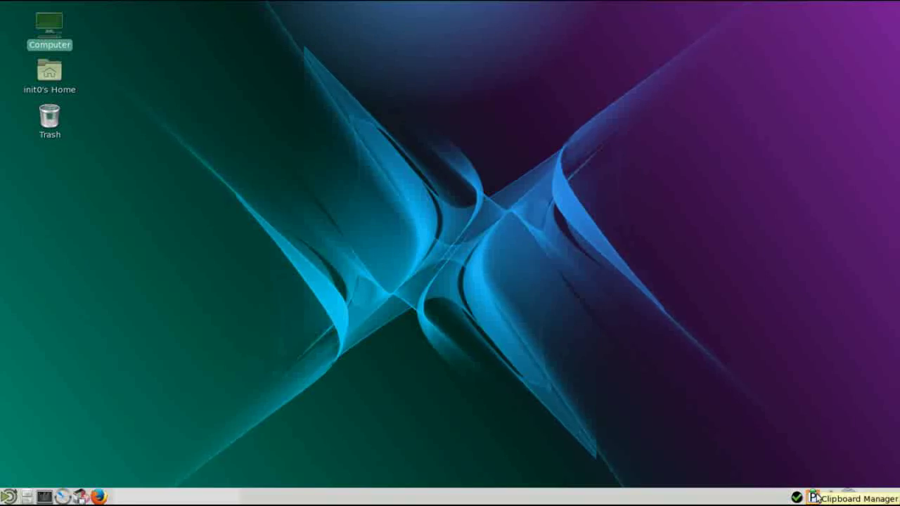
pyautogui.moveTo(798, 500)
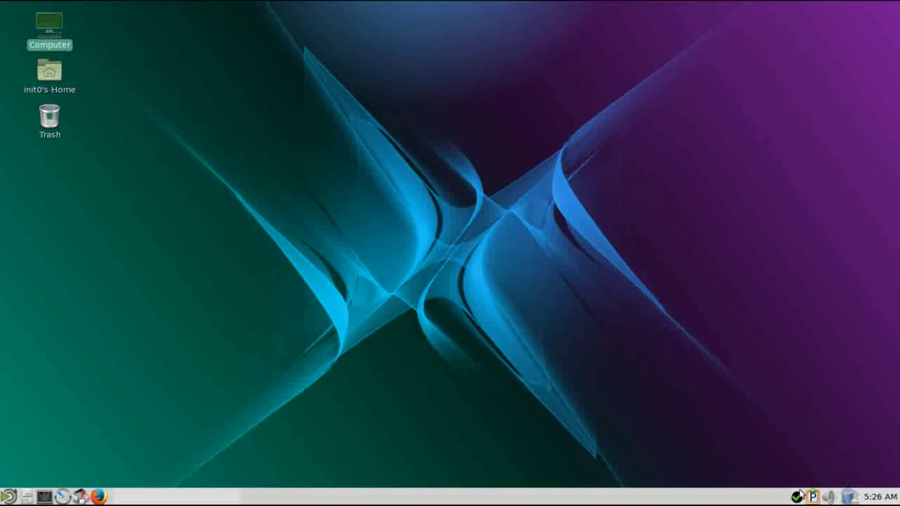
pyautogui.press('super+e')
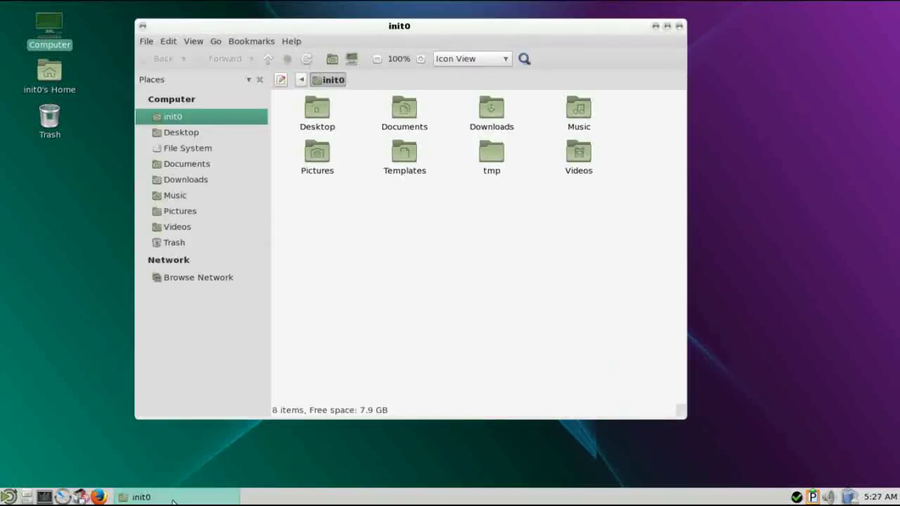
pyautogui.click(679, 27)
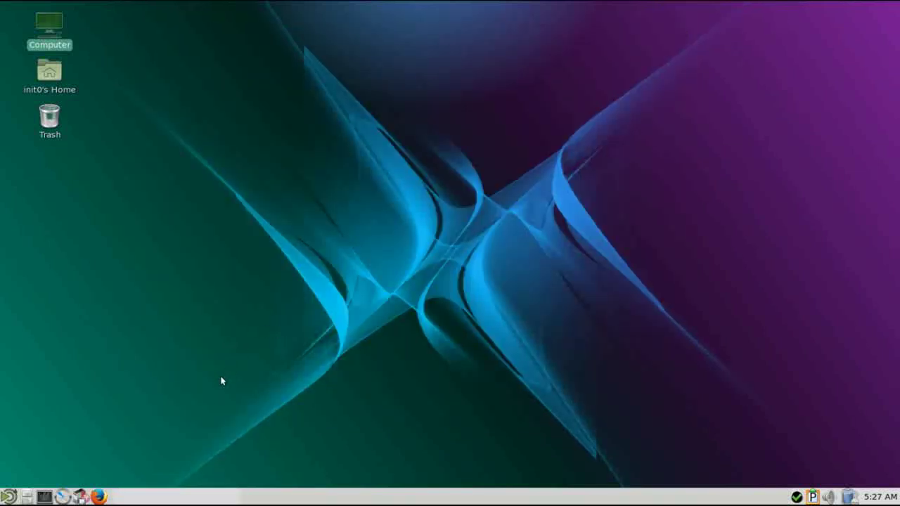
pyautogui.click(99, 497)
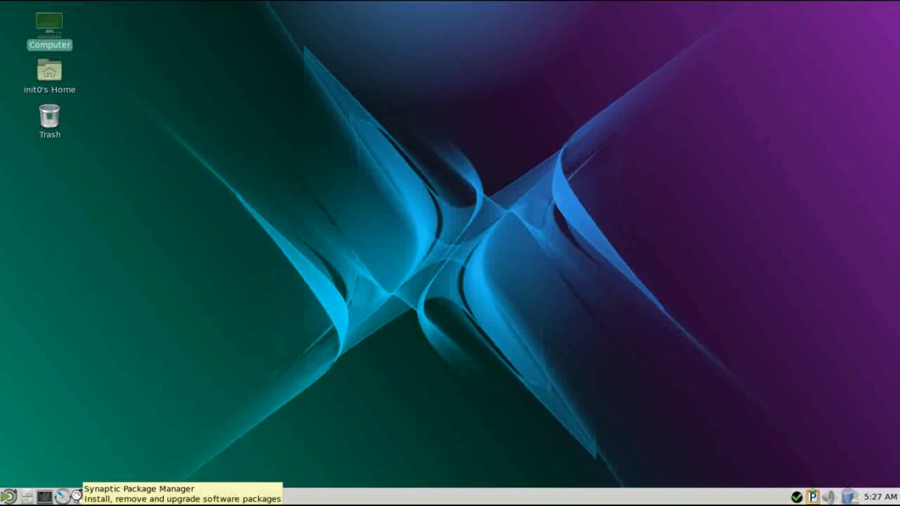
# Step: Enter the administrator password so Synaptic starts as superuser
pyautogui.write('**********')
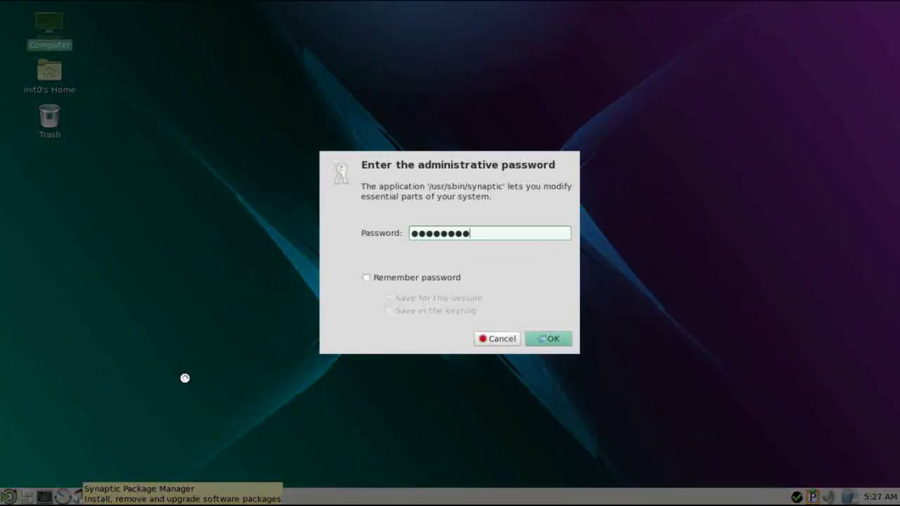
pyautogui.write('******')
pyautogui.press('Return')
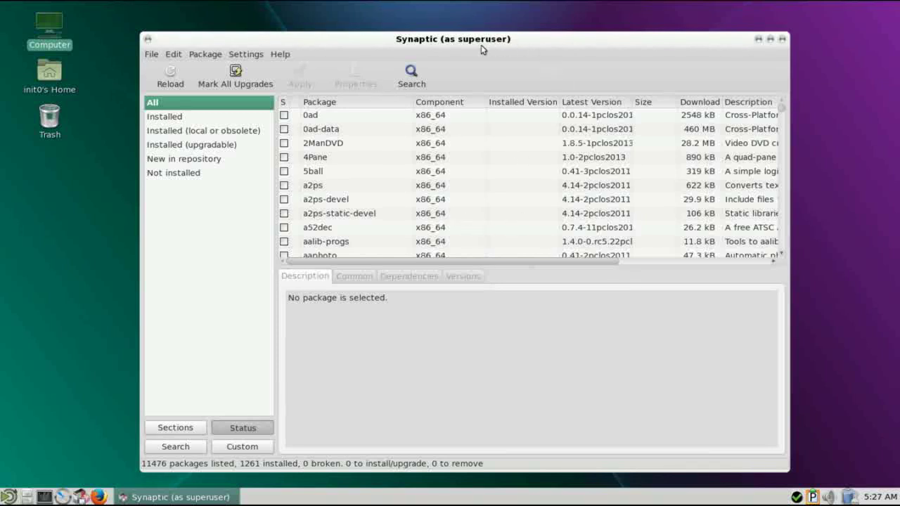
# Step: Close Synaptic and launch the Control Center, authenticating with the root password
pyautogui.click(782, 39)
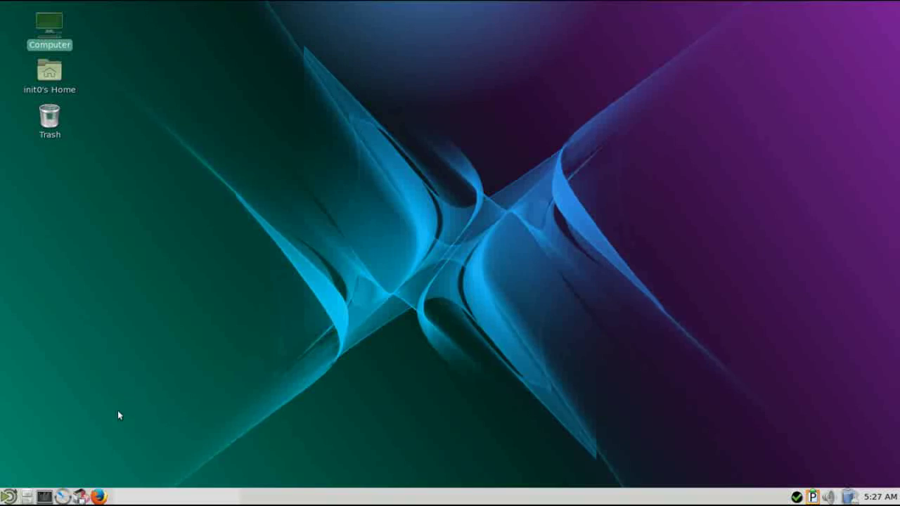
pyautogui.click(61, 498)
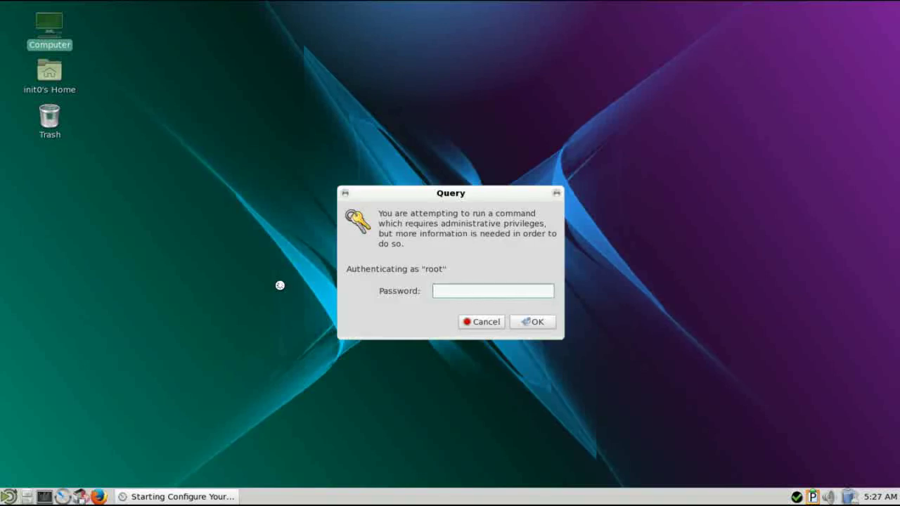
pyautogui.write('******************')
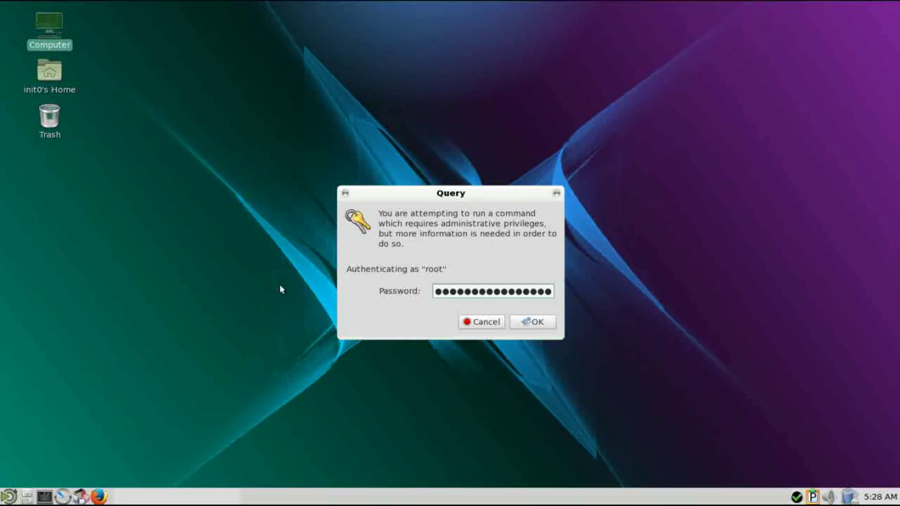
pyautogui.click(554, 322)
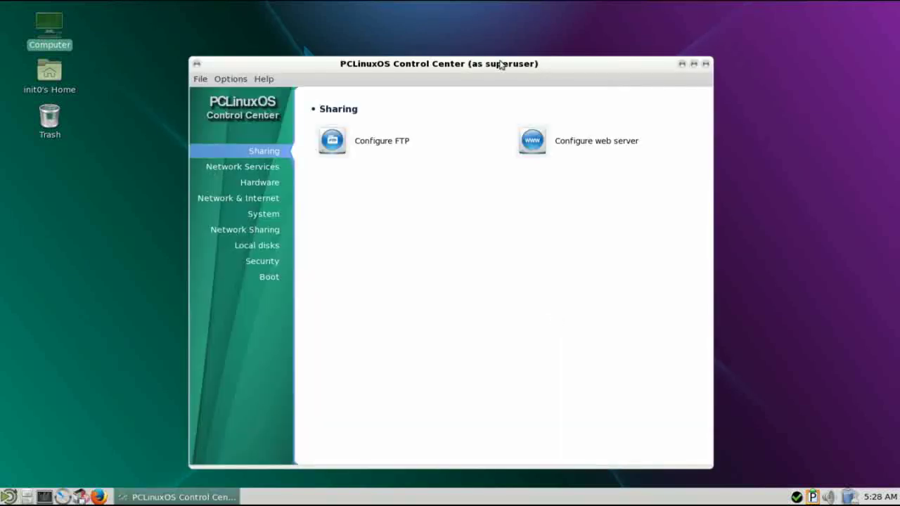
# Step: Drag the Control Center window toward the upper left of the screen
pyautogui.moveTo(499, 63); pyautogui.dragTo(438, 19)
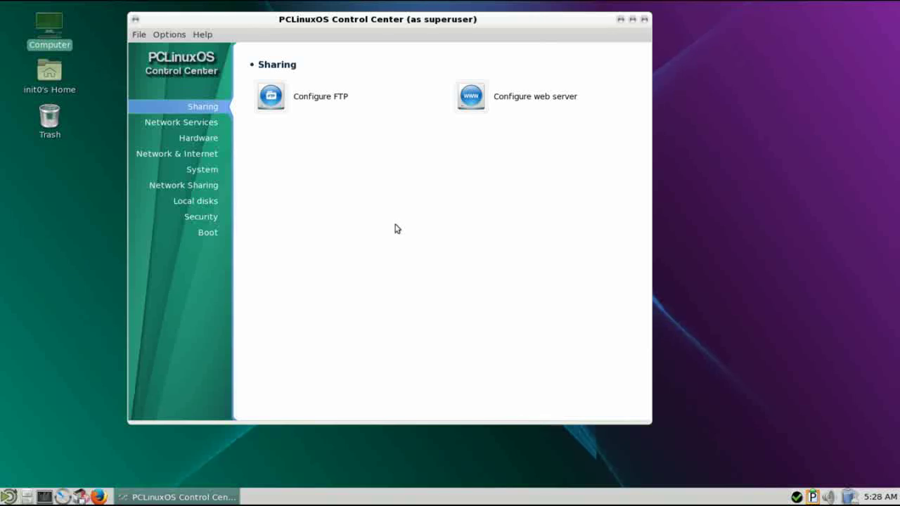
# Step: Browse the Network Services, Hardware, Network & Internet and System categories
pyautogui.click(206, 126)
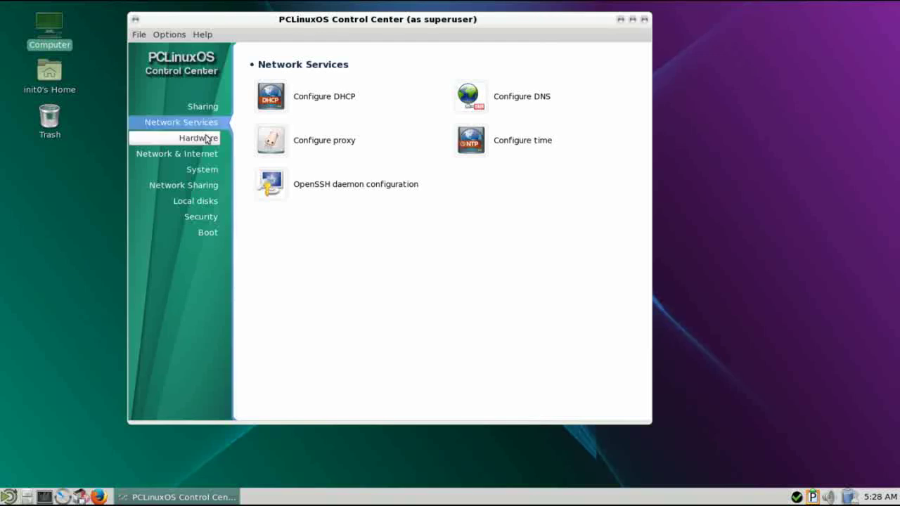
pyautogui.click(207, 140)
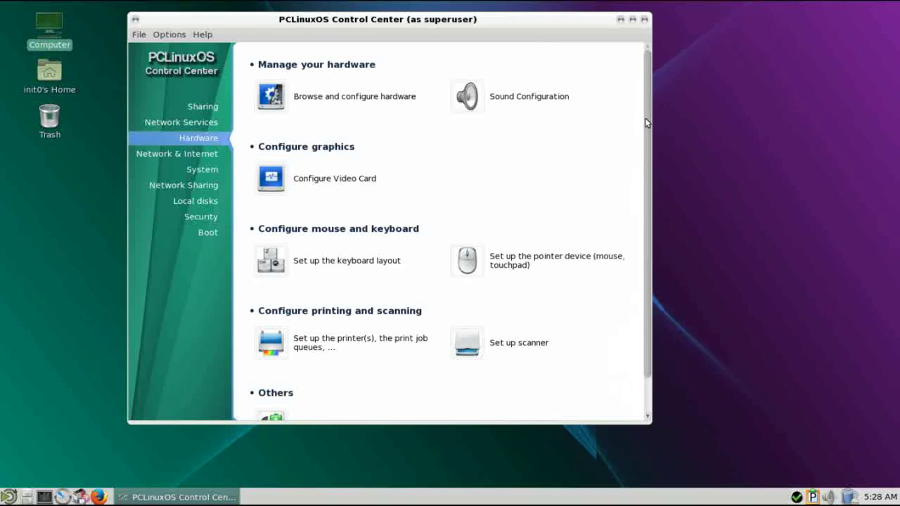
pyautogui.moveTo(647, 123); pyautogui.dragTo(646, 177)
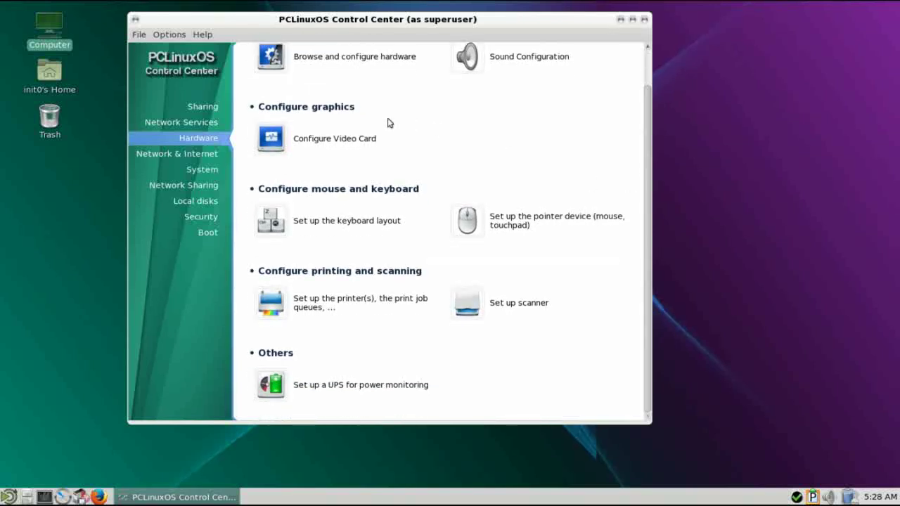
pyautogui.click(188, 156)
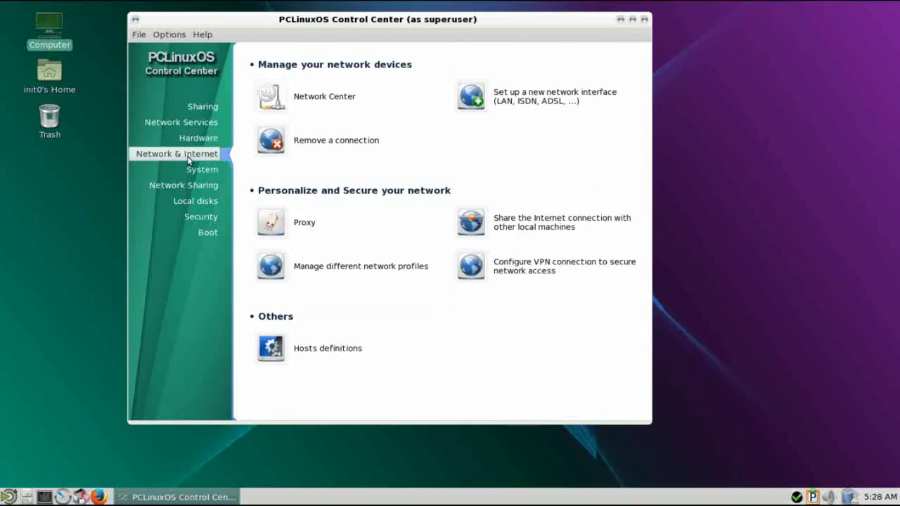
pyautogui.click(191, 169)
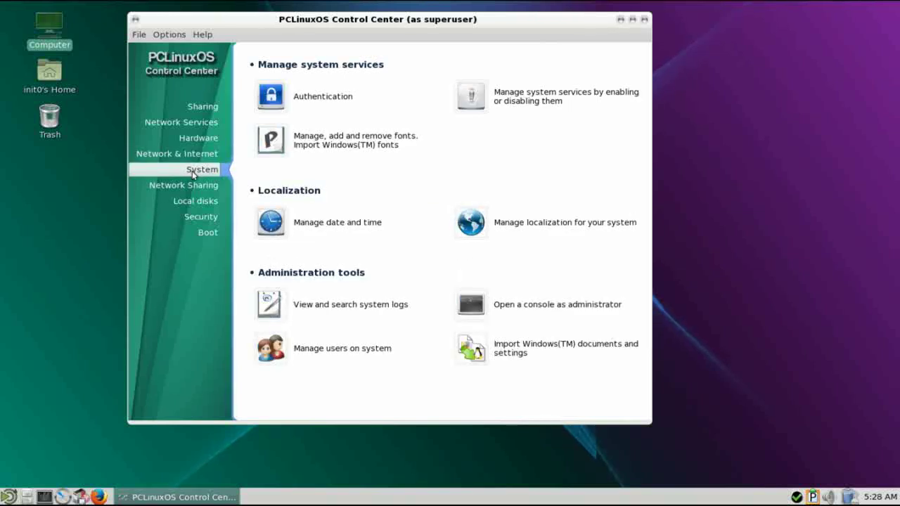
# Step: Browse Network Sharing, Local disks, Security and Boot, then close the Control Center
pyautogui.click(193, 186)
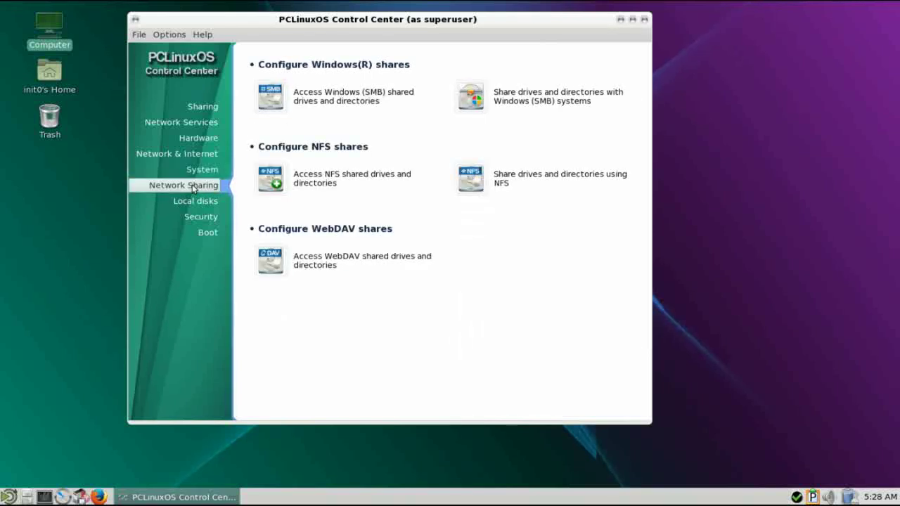
pyautogui.click(192, 202)
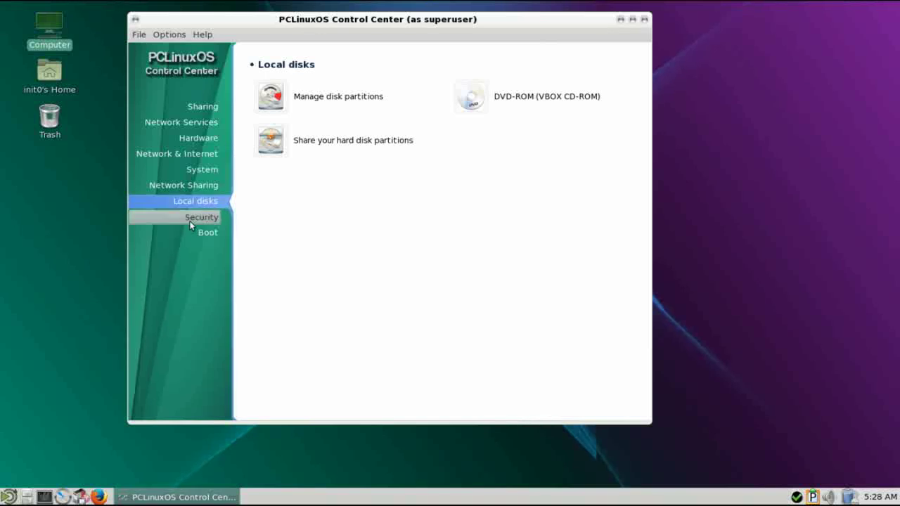
pyautogui.click(190, 222)
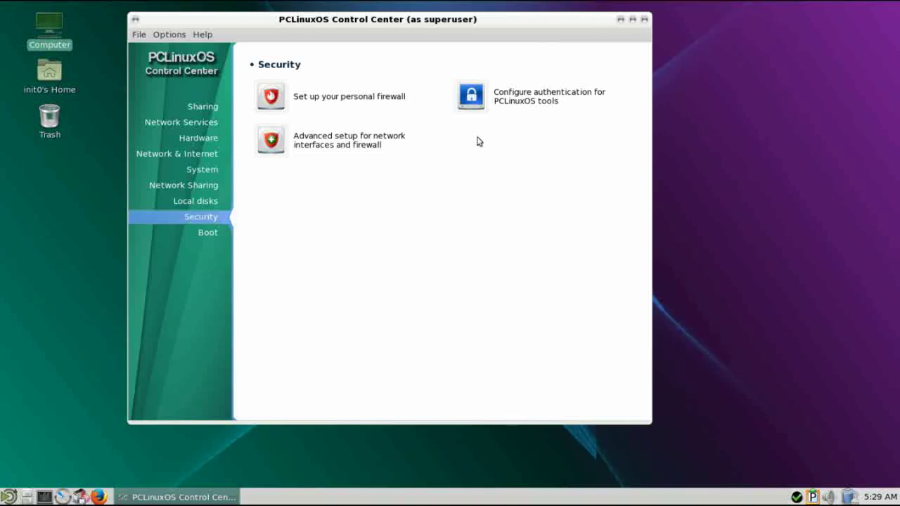
pyautogui.click(207, 236)
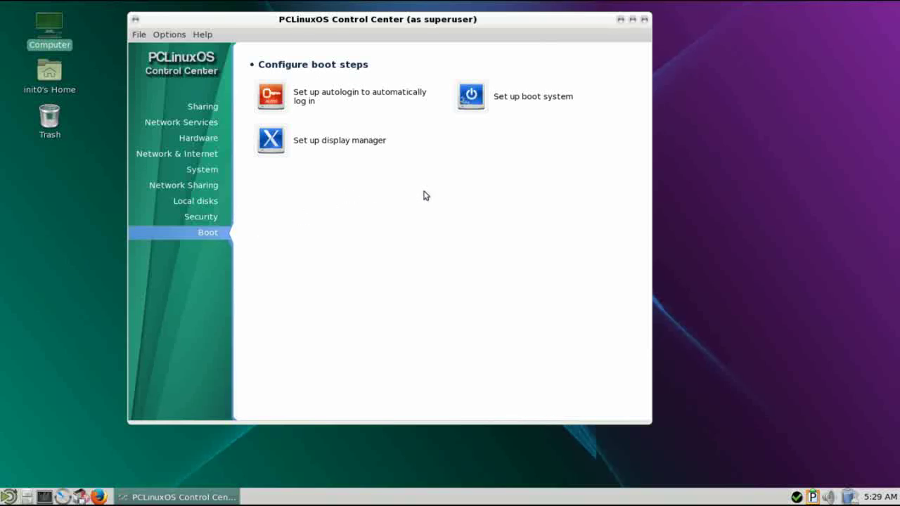
pyautogui.click(642, 19)
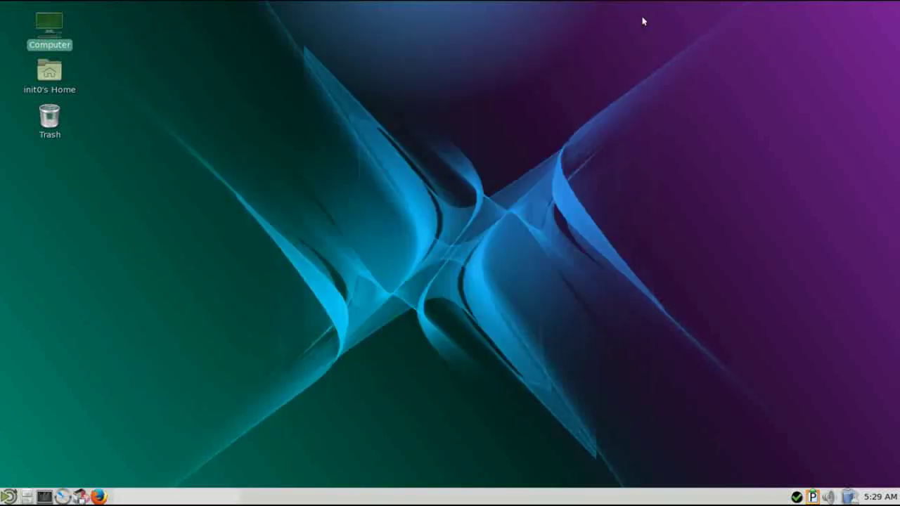
# Step: Open and close the terminal and the home folder from the panel launchers
pyautogui.click(43, 497)
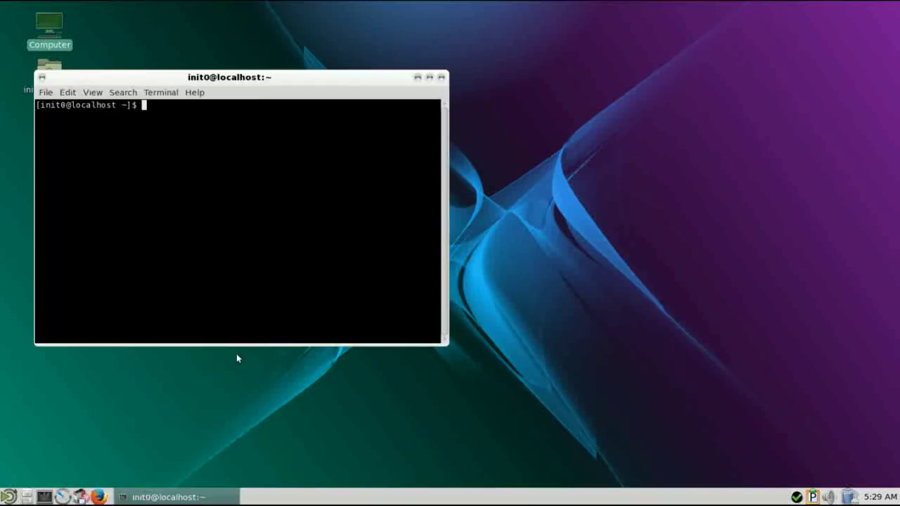
pyautogui.click(442, 77)
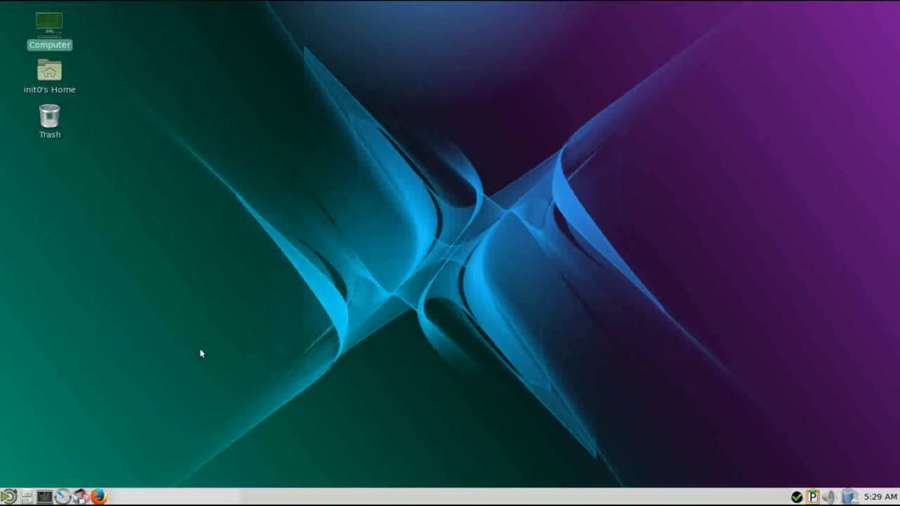
pyautogui.click(27, 495)
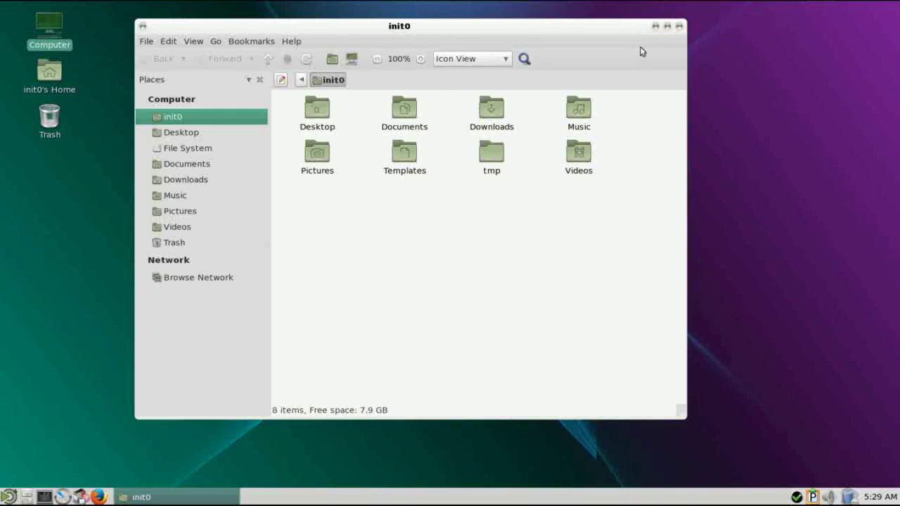
pyautogui.click(678, 28)
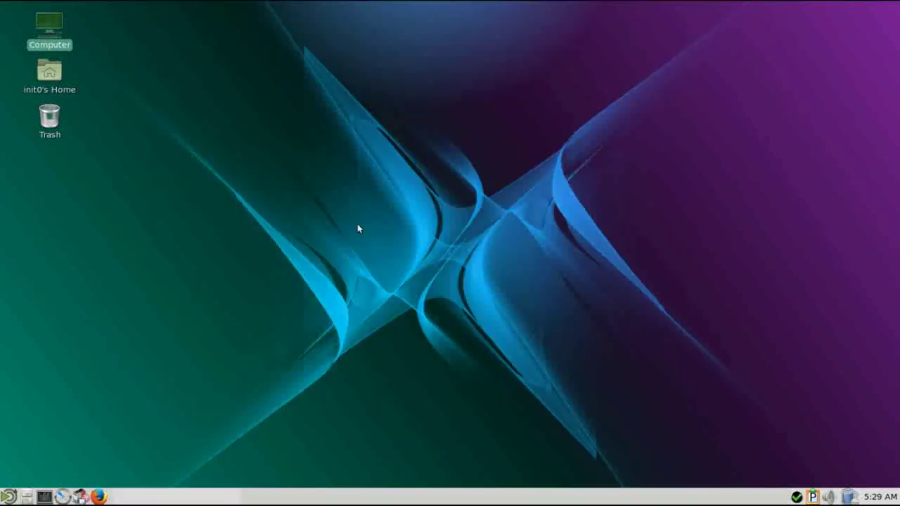
# Step: Reopen MATE Terminal and move it to the top centre of the screen
pyautogui.click(44, 497)
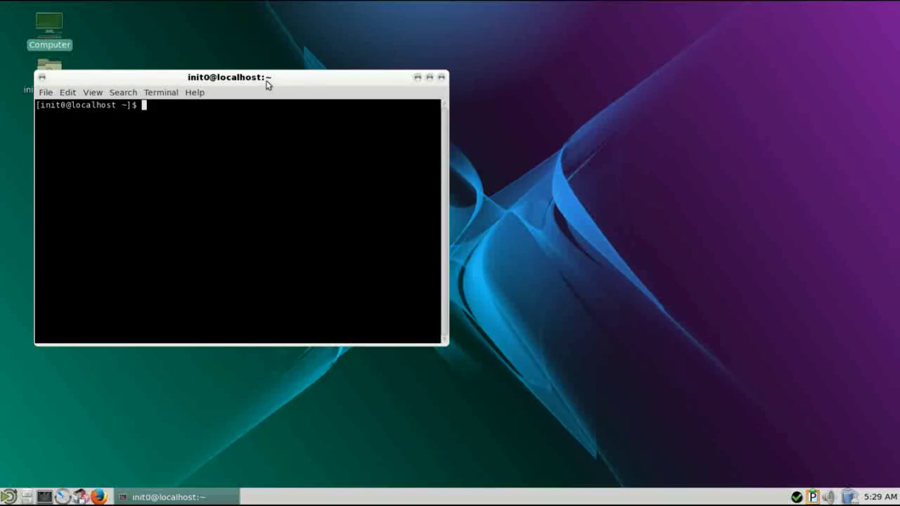
pyautogui.moveTo(267, 79); pyautogui.dragTo(458, 43)
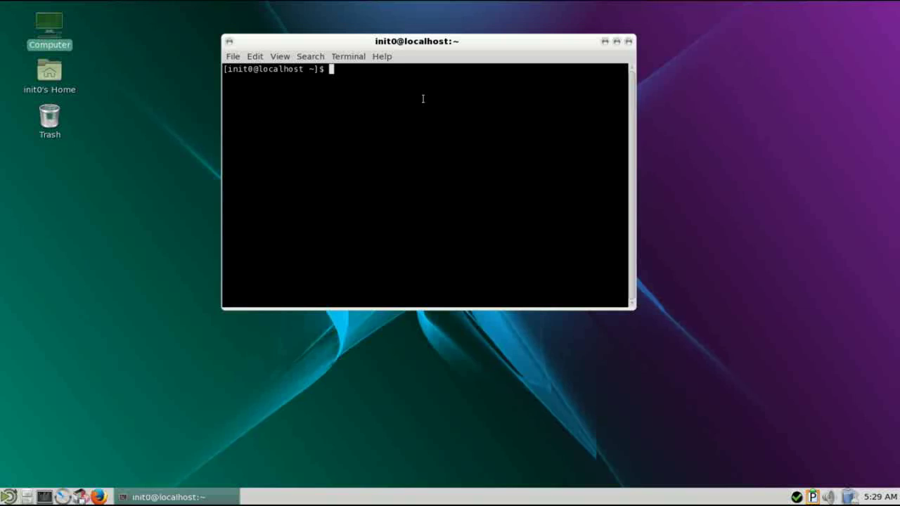
# Step: Become root with su - and run apt-get update
pyautogui.write('su -')
pyautogui.press('Return')
pyautogui.press('Return')
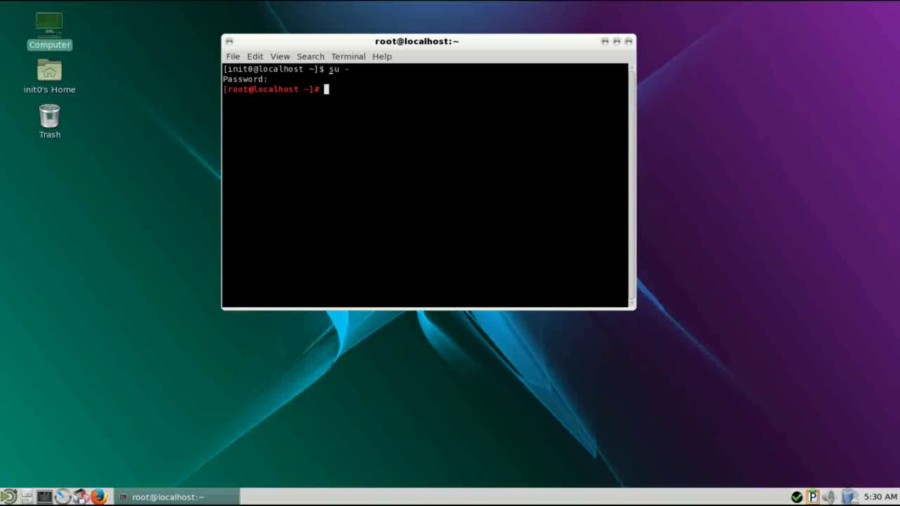
pyautogui.write('apt-get update')
pyautogui.press('Return')
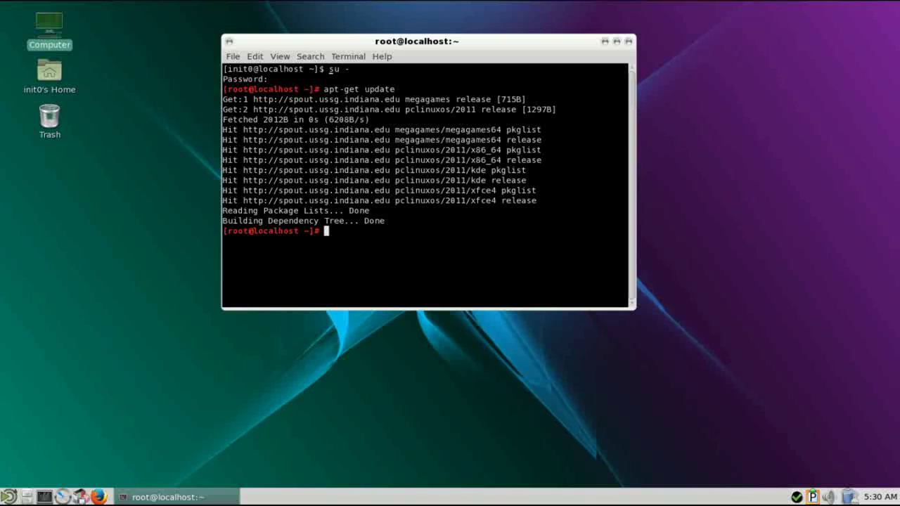
# Step: Leave the root shell and close the terminal by running exit twice
pyautogui.write('exit')
pyautogui.press('Return')
pyautogui.write('ex')
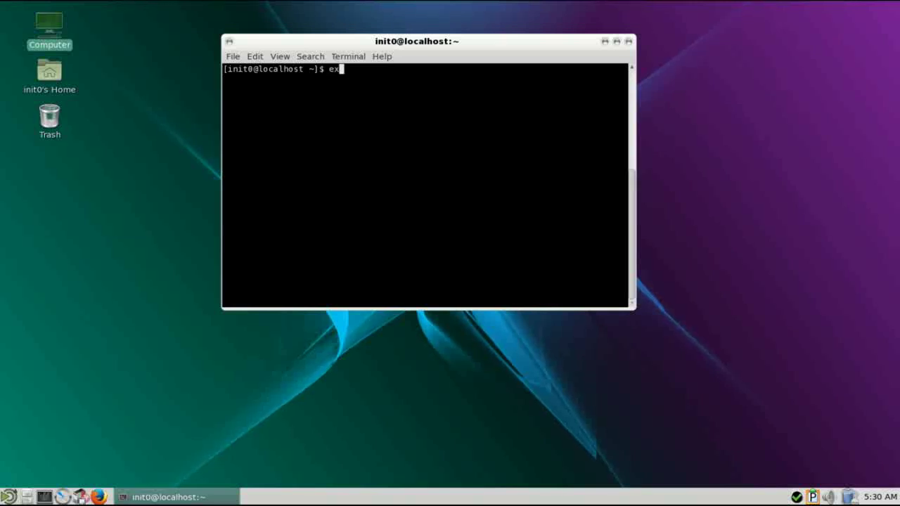
pyautogui.write('it')
pyautogui.press('Return')
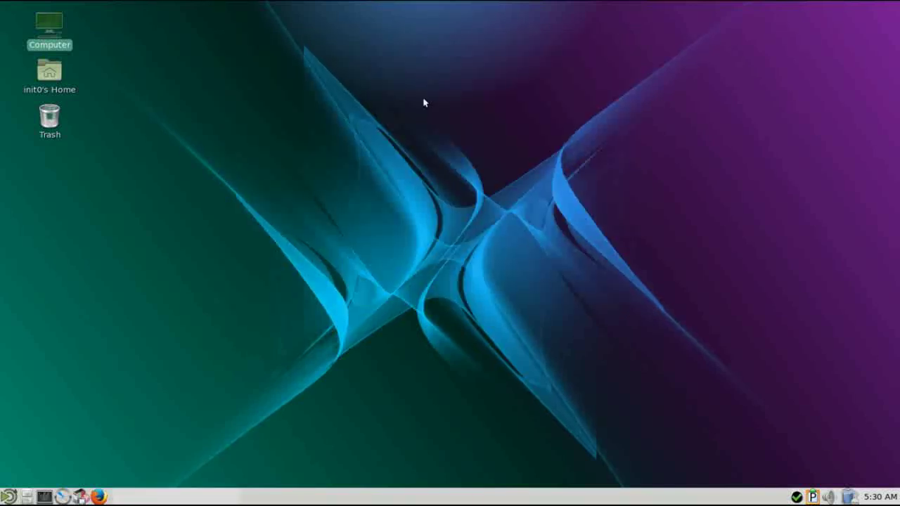
# Step: Open the Applications menu and move from Internet to the Office submenu
pyautogui.click(9, 496)
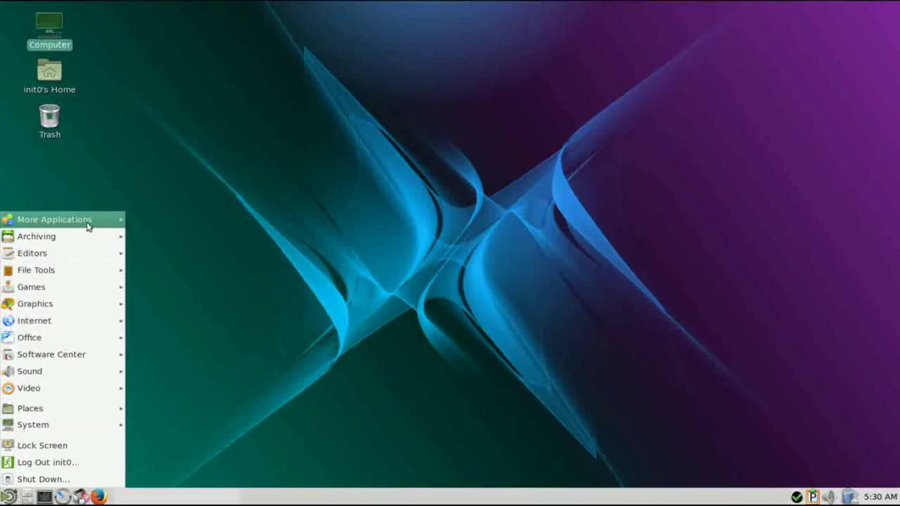
pyautogui.moveTo(87, 245)
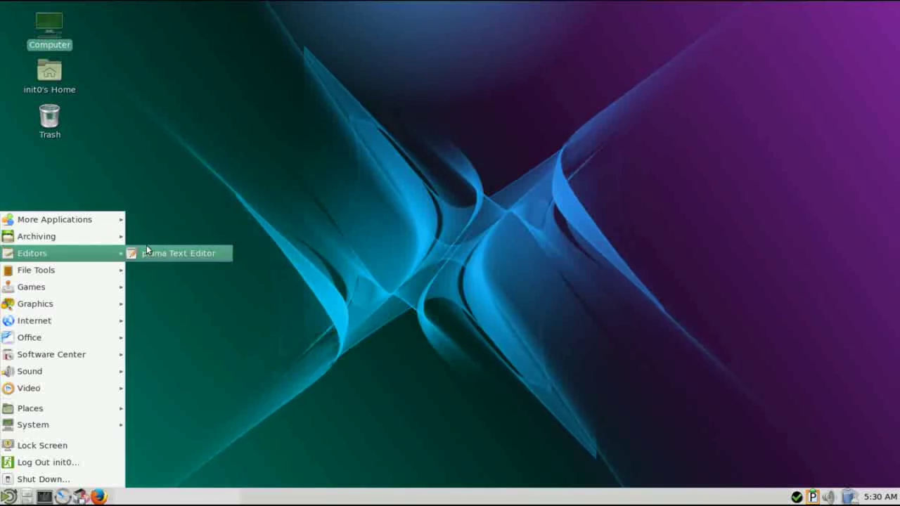
pyautogui.moveTo(92, 272)
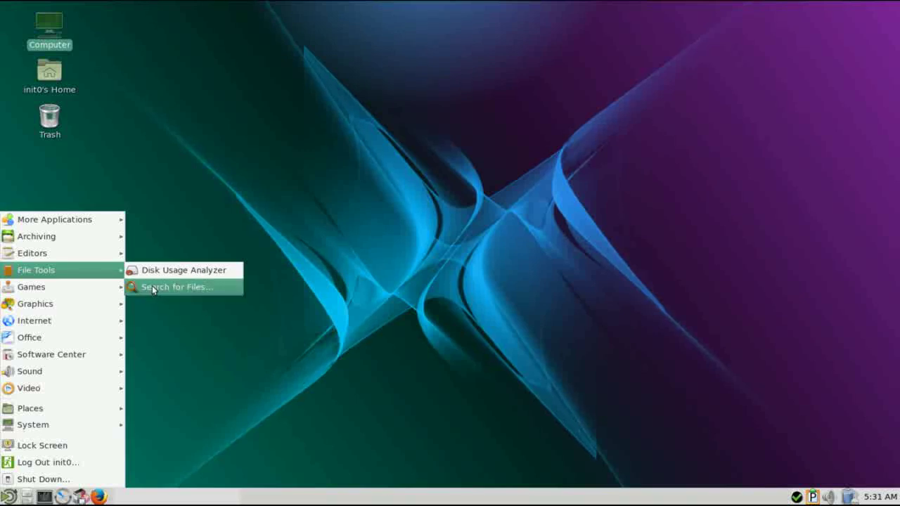
pyautogui.moveTo(105, 290)
pyautogui.moveTo(170, 288)
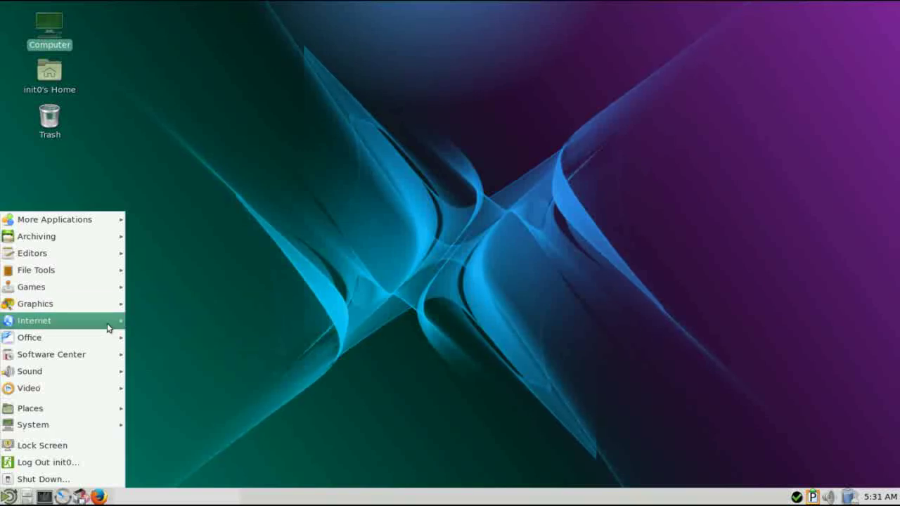
pyautogui.moveTo(107, 325)
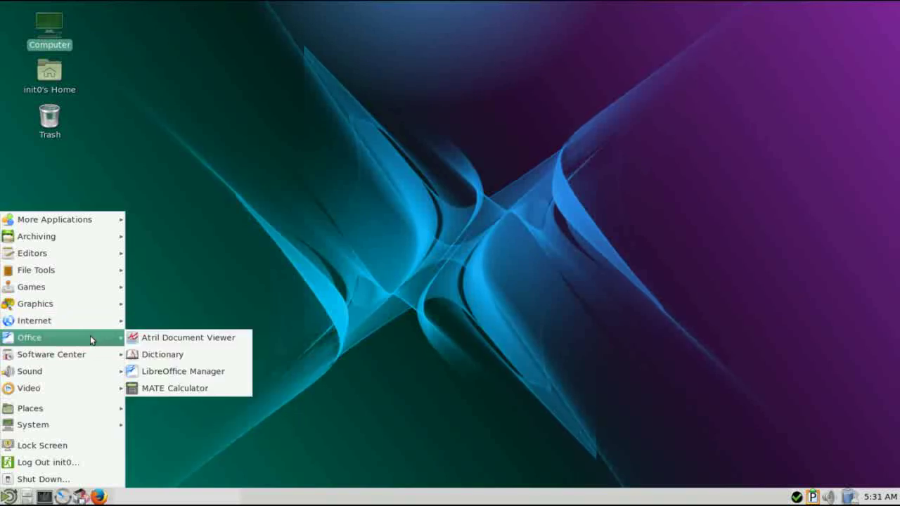
# Step: Launch Office > LibreOffice Manager and enter the administrator password
pyautogui.click(200, 373)
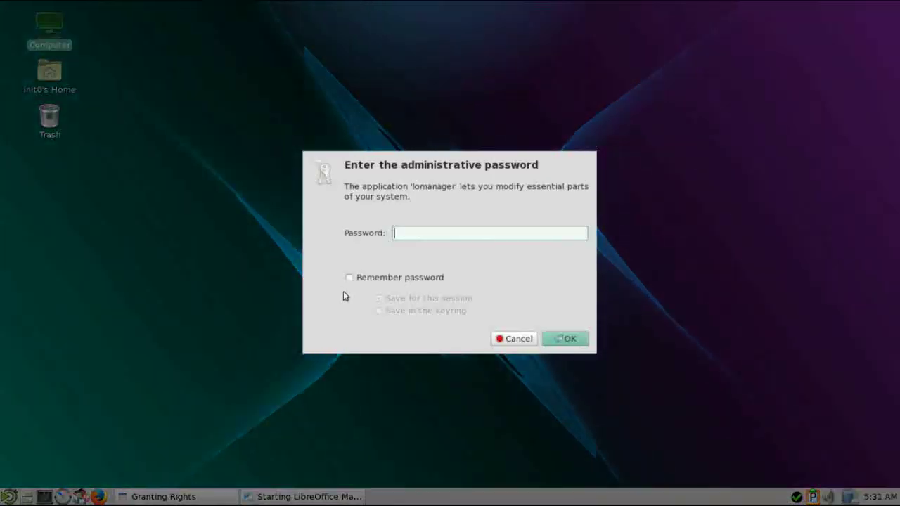
pyautogui.write('•••••••••••')
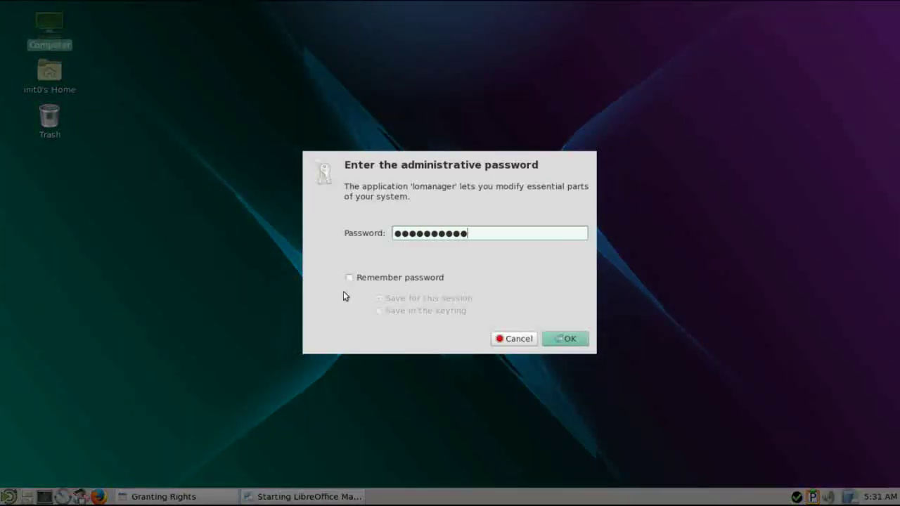
pyautogui.write('••')
pyautogui.press('Return')
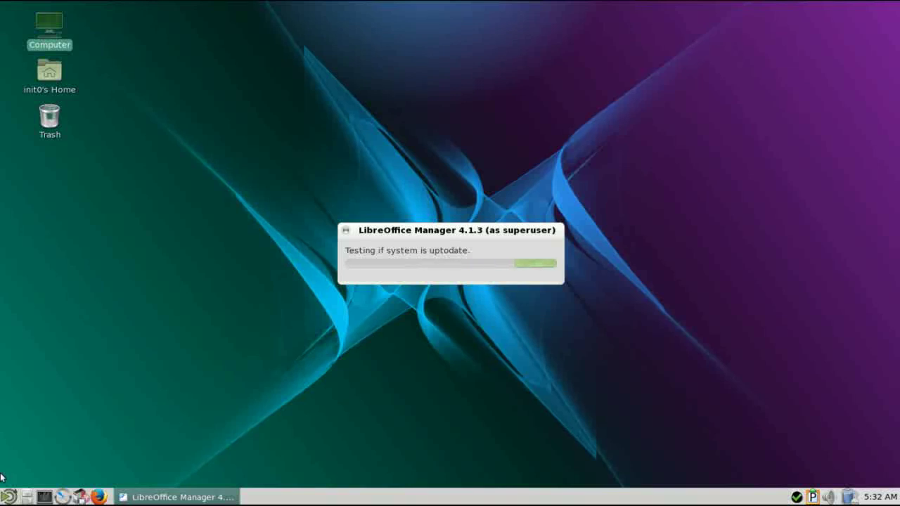
# Step: Open and dismiss the Applications menu, then acknowledge the 'Please update your system' notice
pyautogui.click(9, 497)
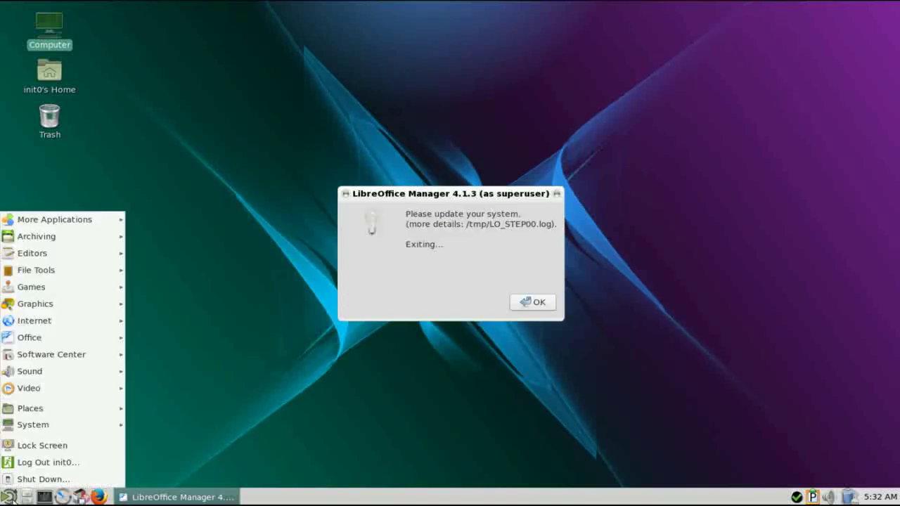
pyautogui.moveTo(116, 359)
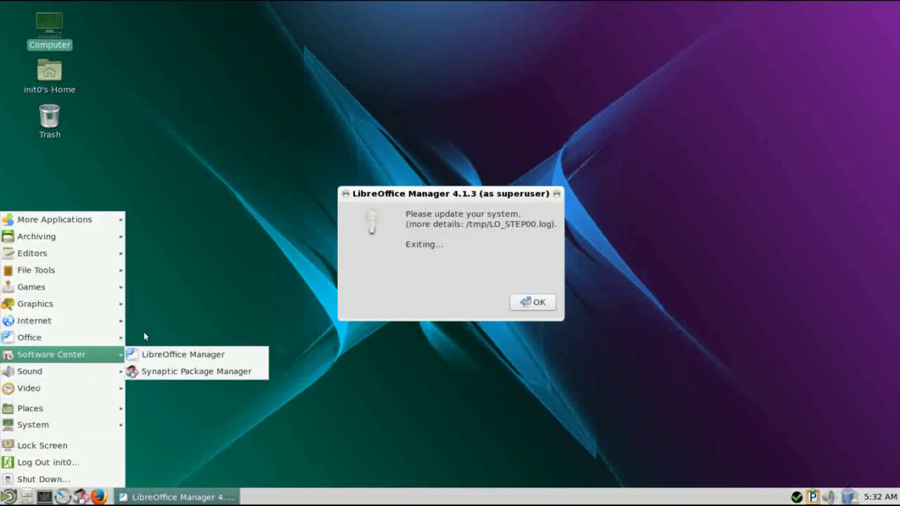
pyautogui.click(349, 272)
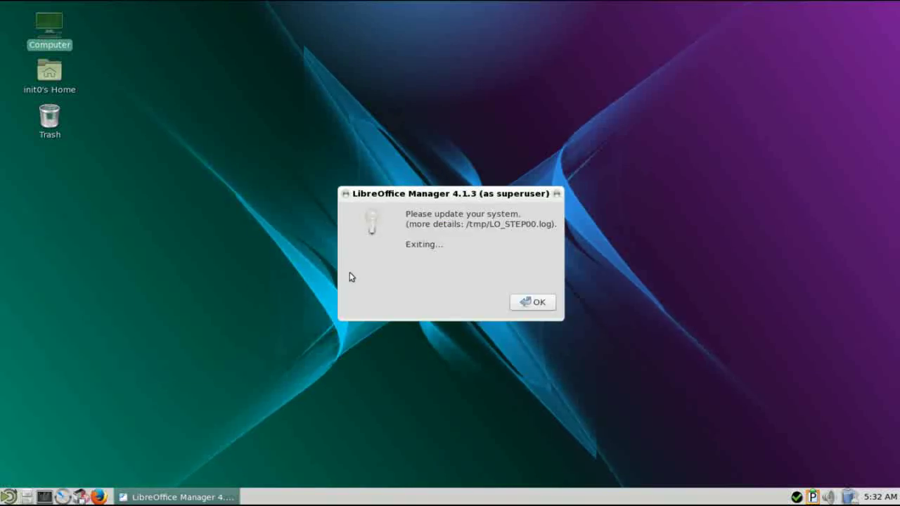
pyautogui.click(539, 305)
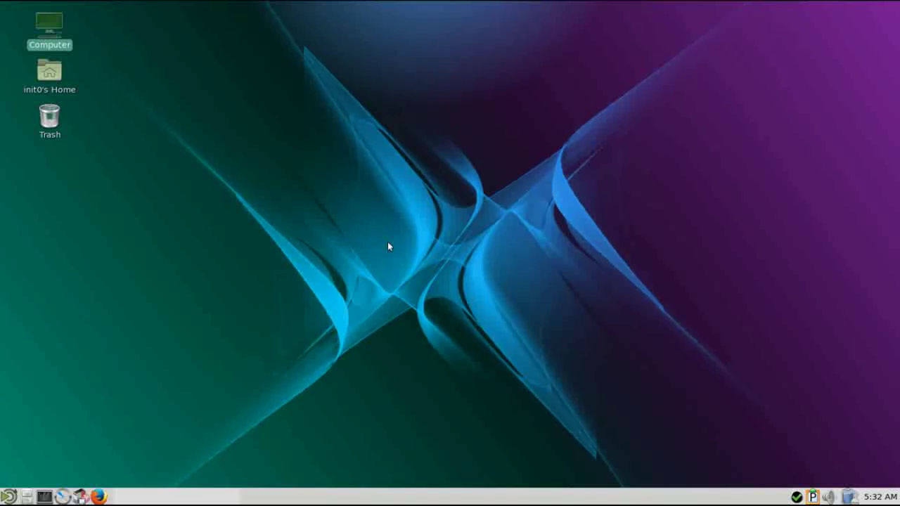
# Step: Relaunch LibreOffice Manager from Software Center and authenticate with the administrator password
pyautogui.click(9, 497)
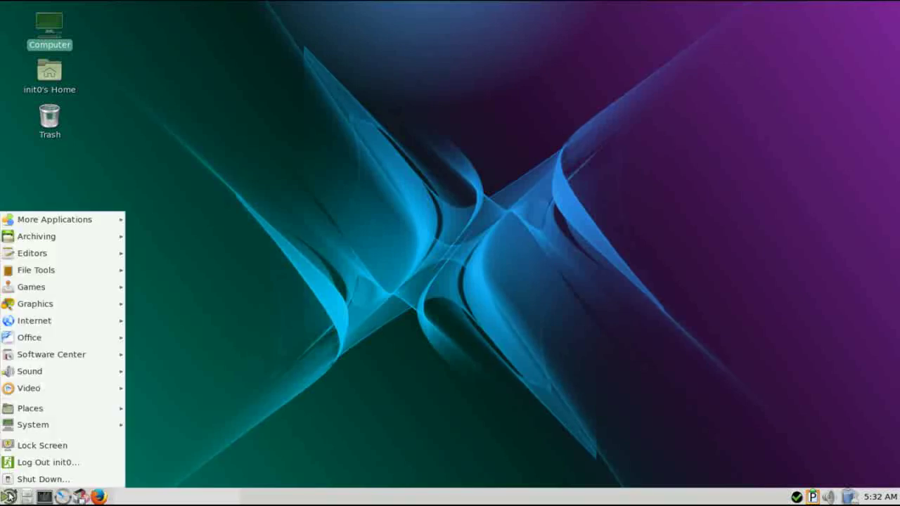
pyautogui.moveTo(91, 336)
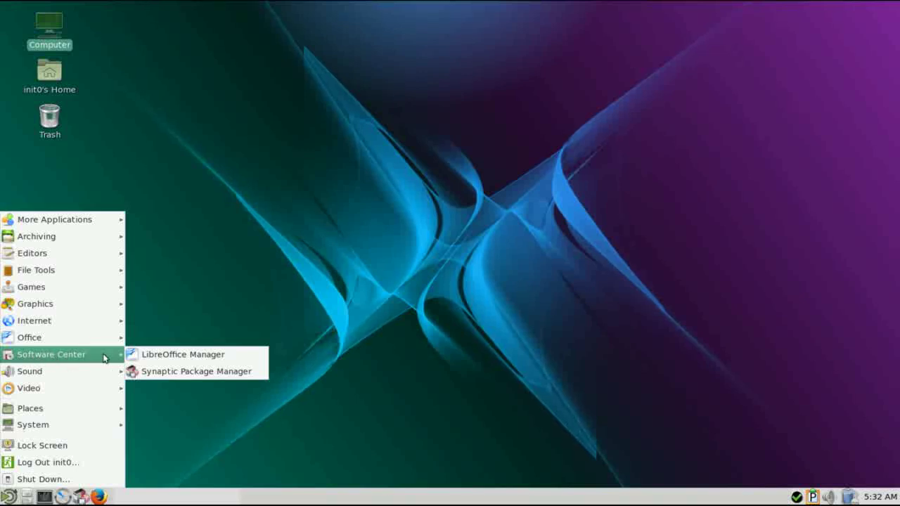
pyautogui.click(225, 360)
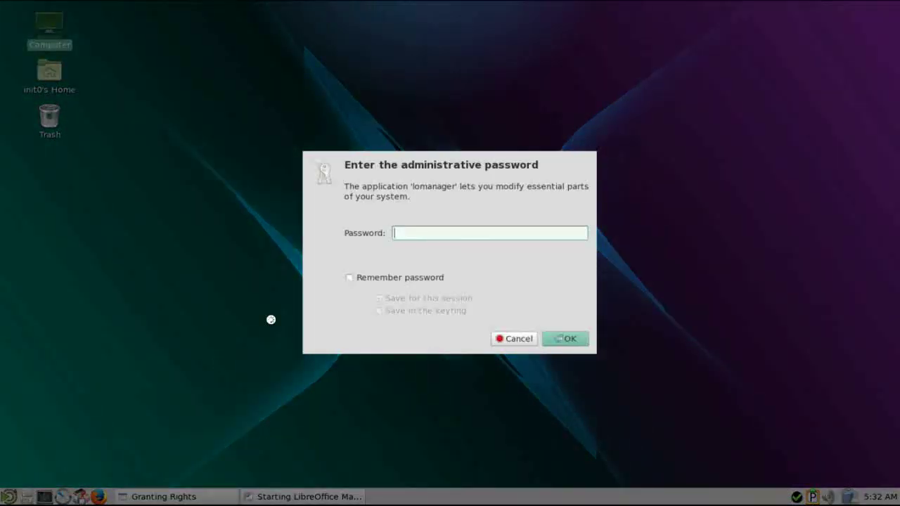
pyautogui.write('***************')
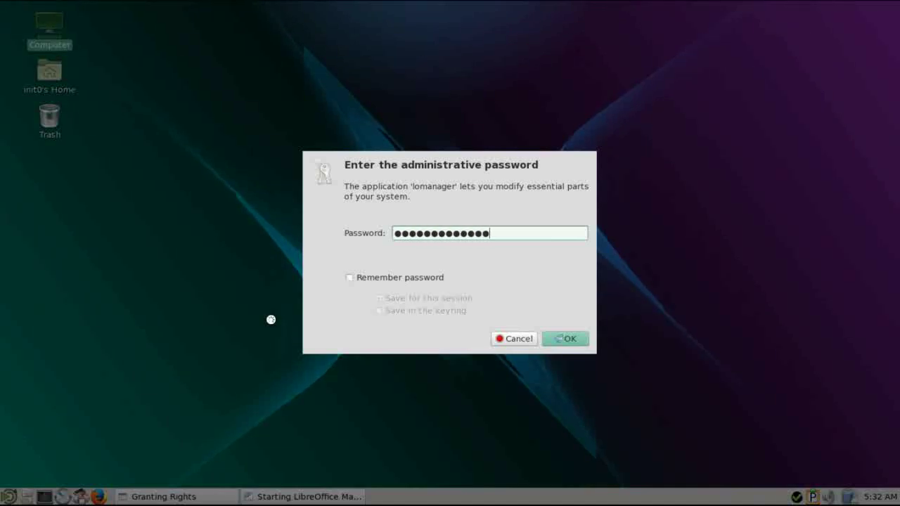
pyautogui.write('*')
pyautogui.press('Return')
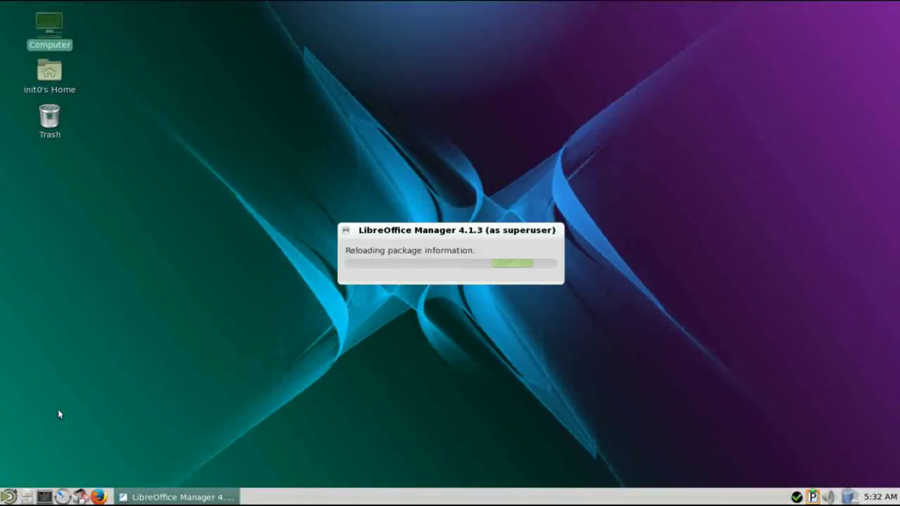
# Step: Acknowledge the update-your-system notice to close LibreOffice Manager, then show the menu's Video apps
pyautogui.click(7, 496)
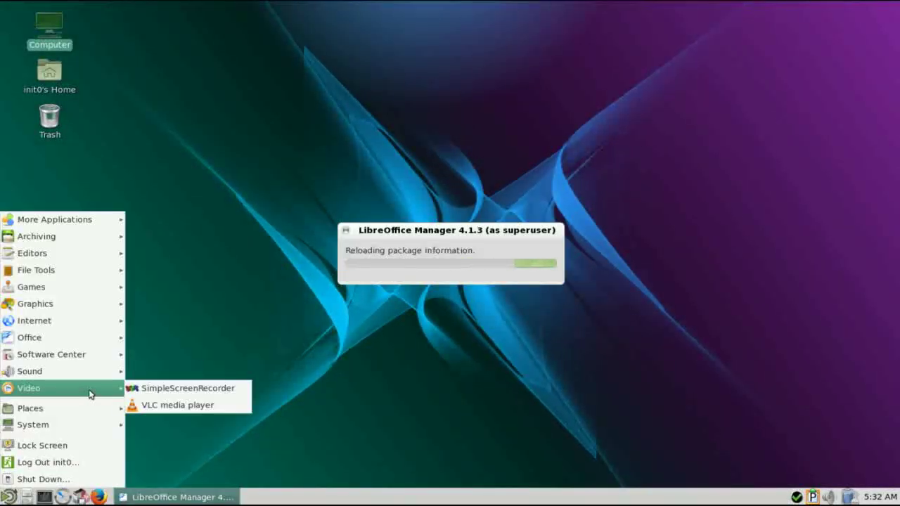
pyautogui.moveTo(83, 379)
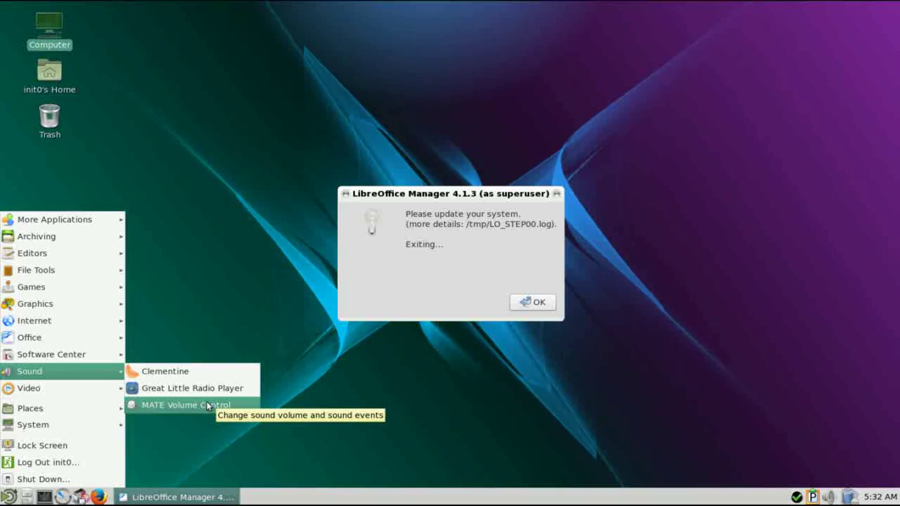
pyautogui.click(247, 315)
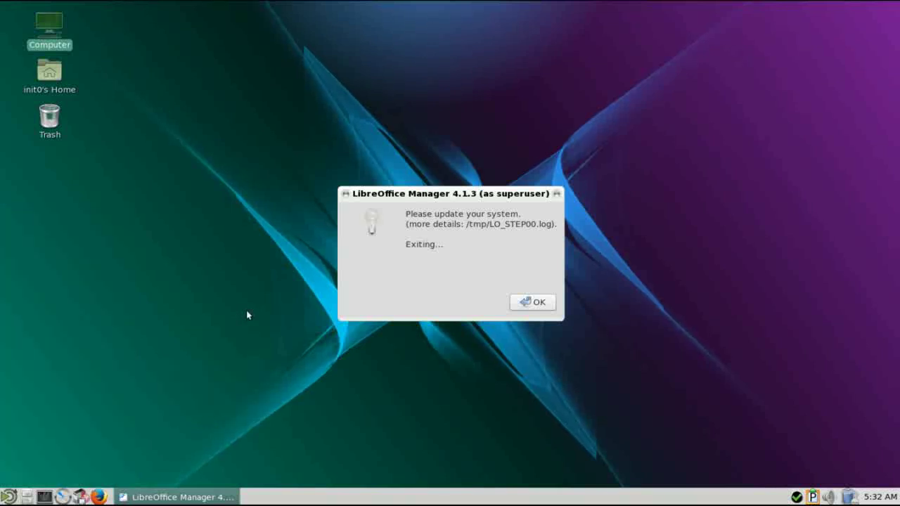
pyautogui.click(514, 302)
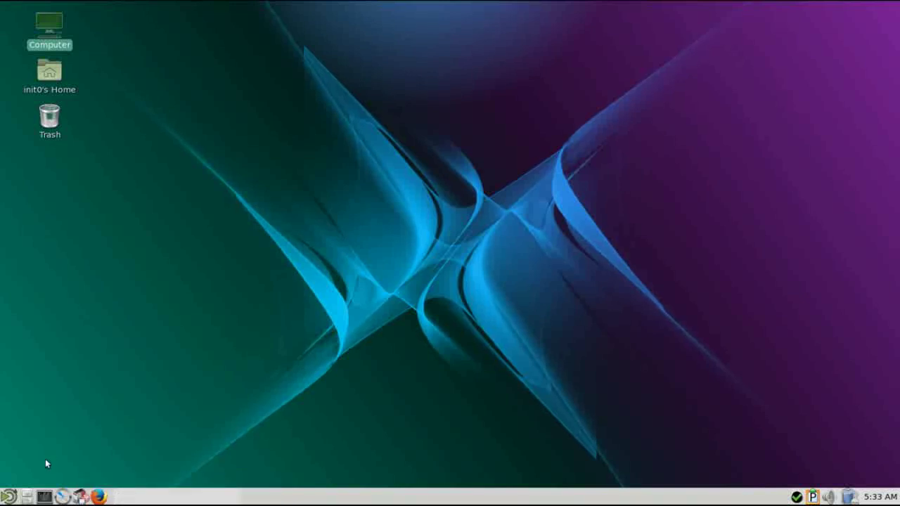
pyautogui.click(8, 496)
pyautogui.moveTo(95, 365)
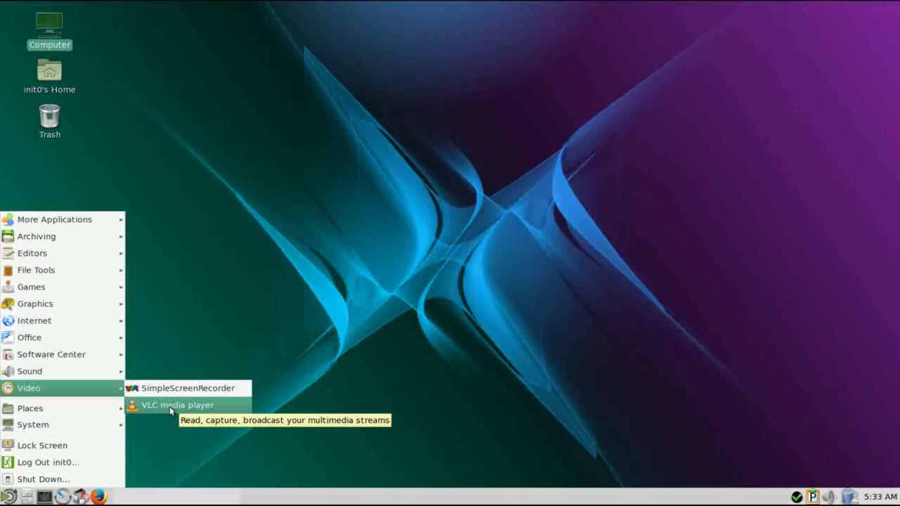
# Step: Browse Places, System > Preferences and System > Administration, ending on System's Control Center entry
pyautogui.moveTo(72, 405)
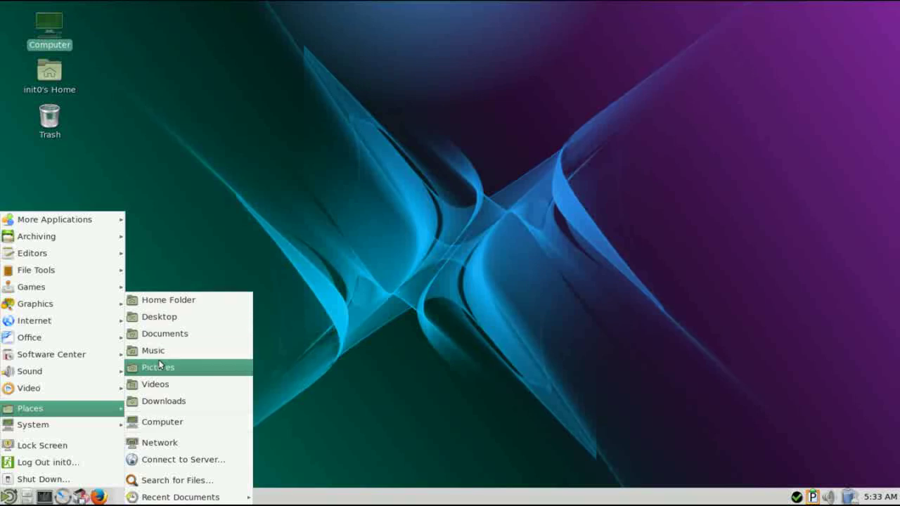
pyautogui.moveTo(50, 429)
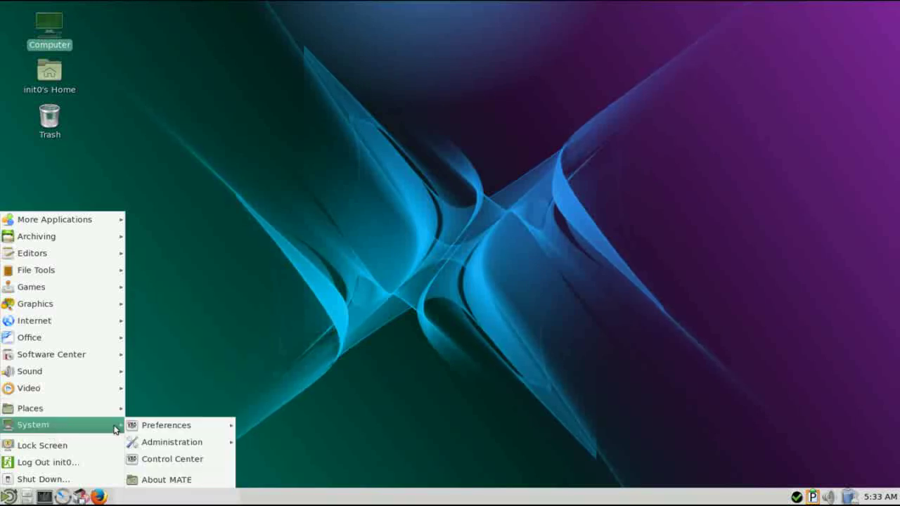
pyautogui.moveTo(156, 426)
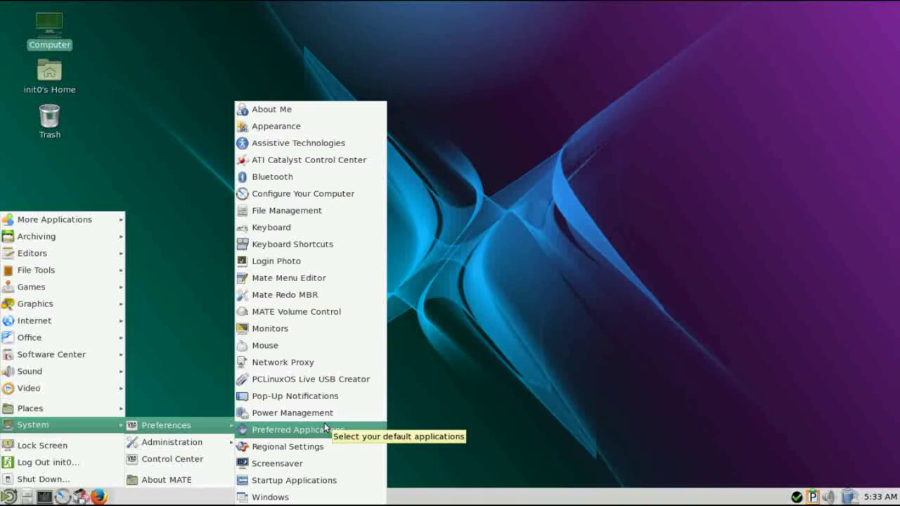
pyautogui.moveTo(213, 444)
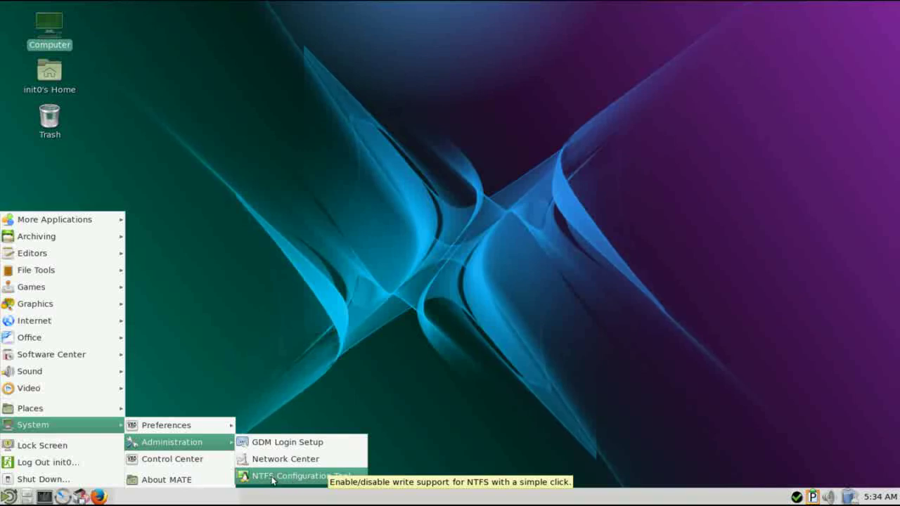
# Step: Open System > Control Center, maximize it to full screen, then close it
pyautogui.click(206, 459)
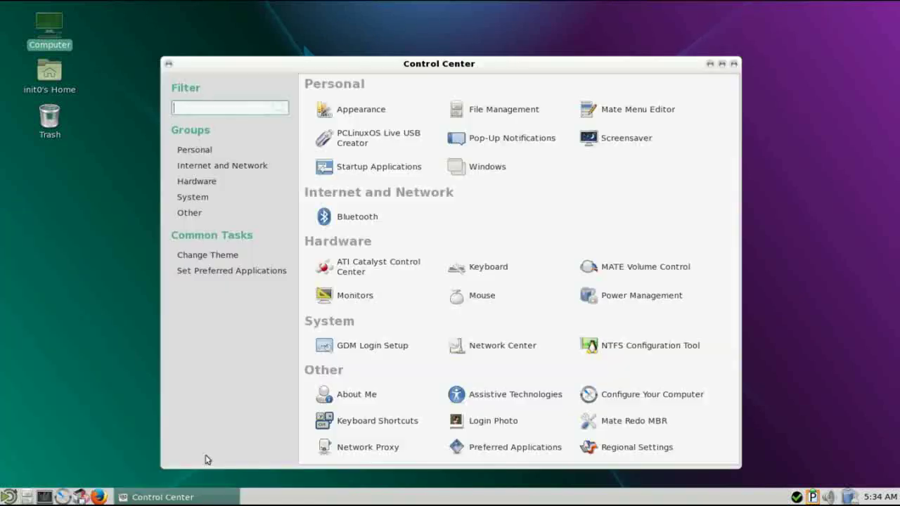
pyautogui.click(722, 65)
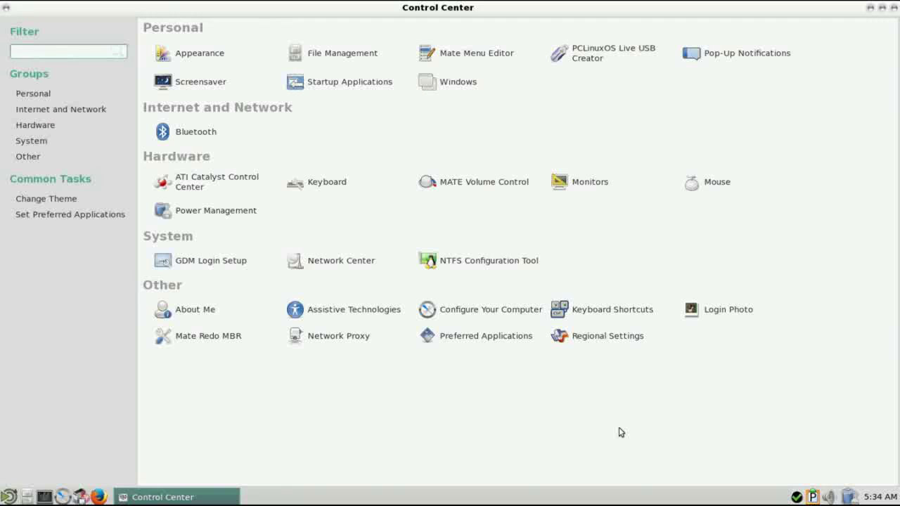
pyautogui.click(893, 7)
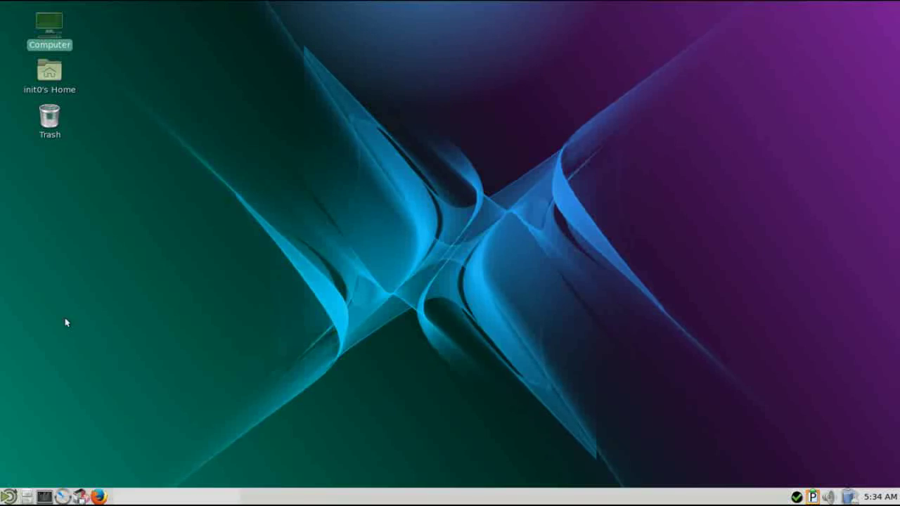
# Step: Open the bottom panel's context menu offering Add to Panel, Properties and New Panel
pyautogui.click(9, 497)
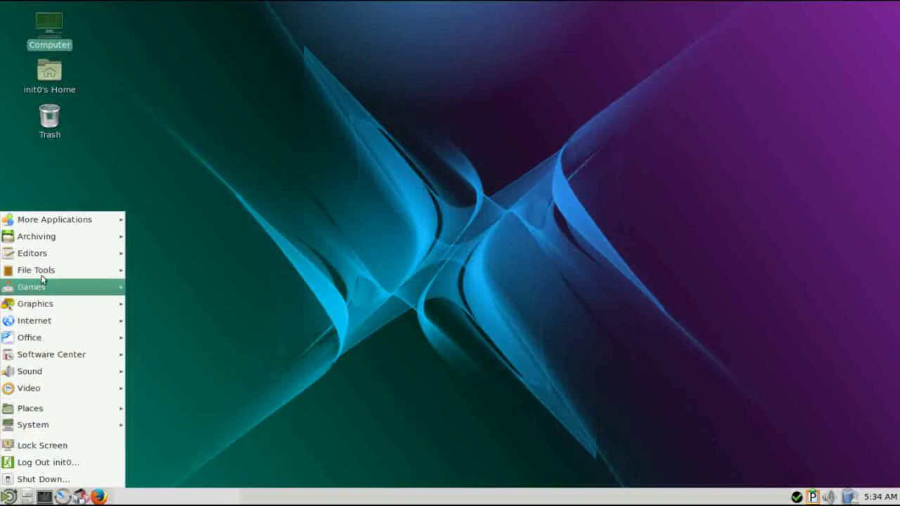
pyautogui.moveTo(41, 232)
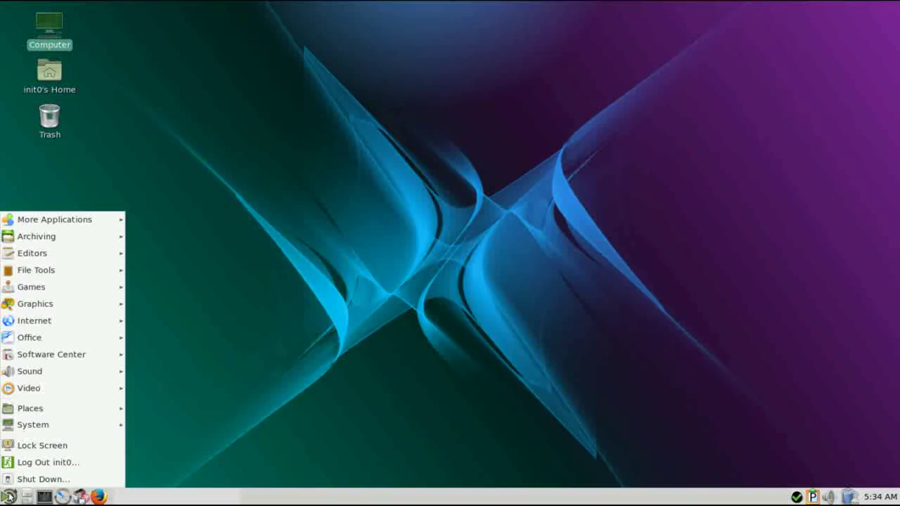
pyautogui.click(253, 295)
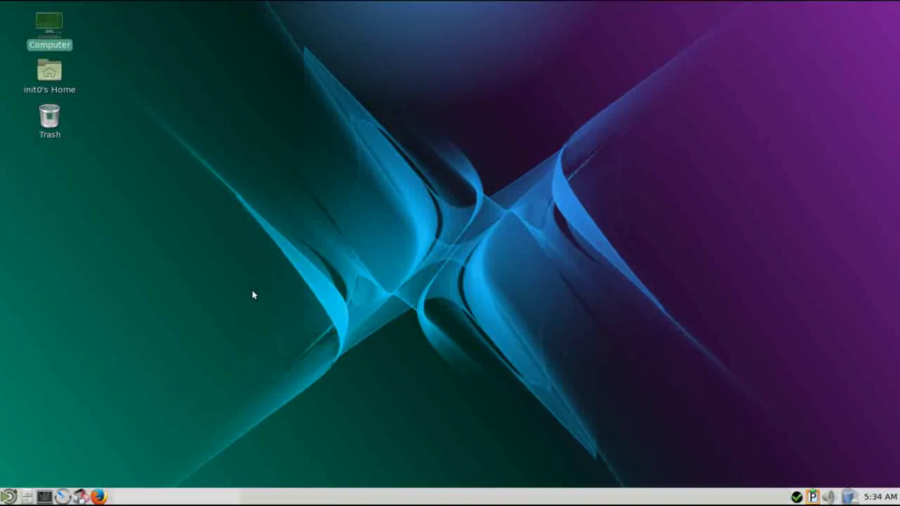
pyautogui.rightClick(136, 496)
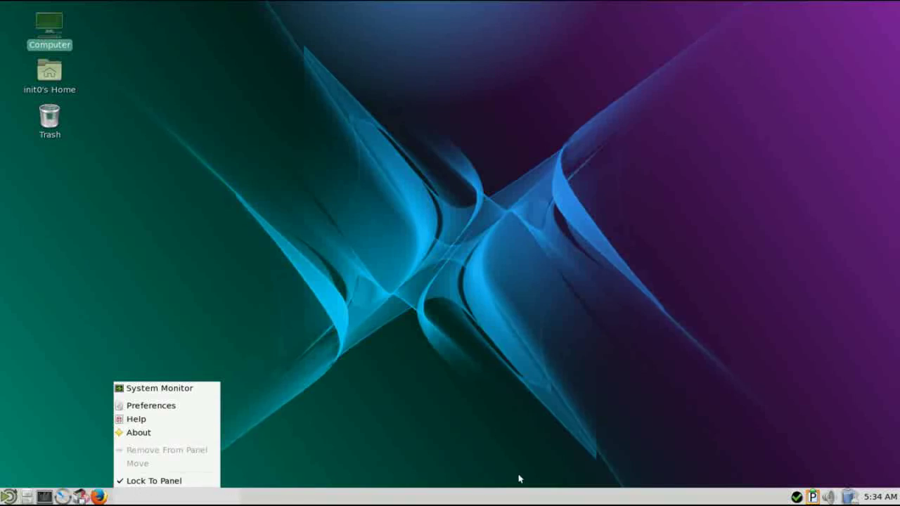
pyautogui.click(522, 494)
pyautogui.rightClick(522, 494)
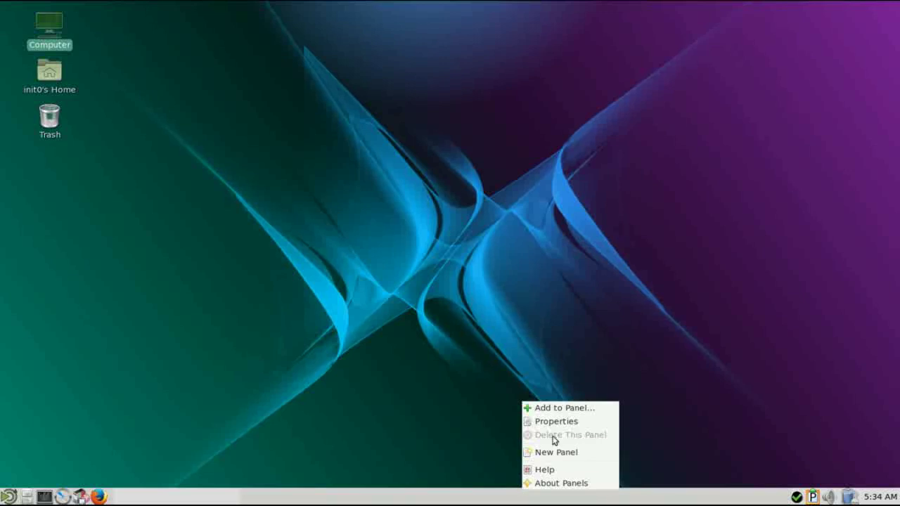
# Step: Add the Menu Bar item to the bottom panel from the Add to Panel list
pyautogui.click(568, 407)
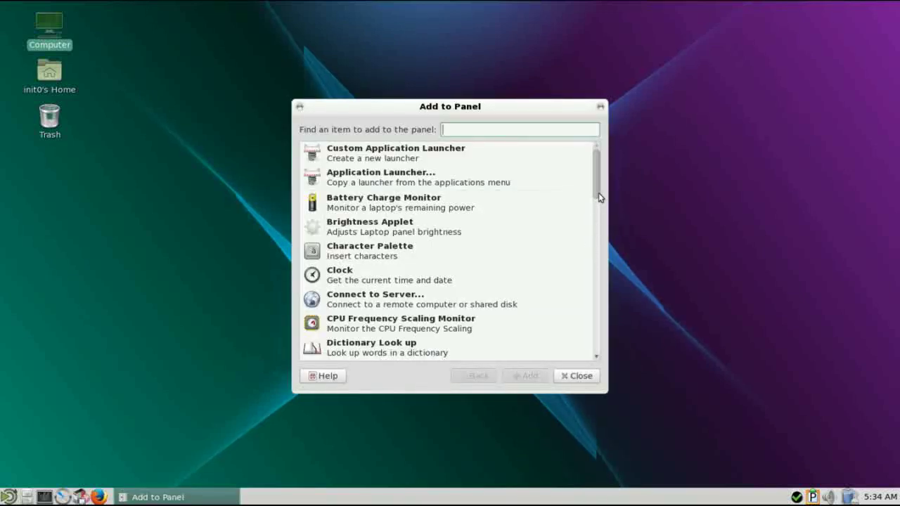
pyautogui.moveTo(599, 198); pyautogui.dragTo(596, 245)
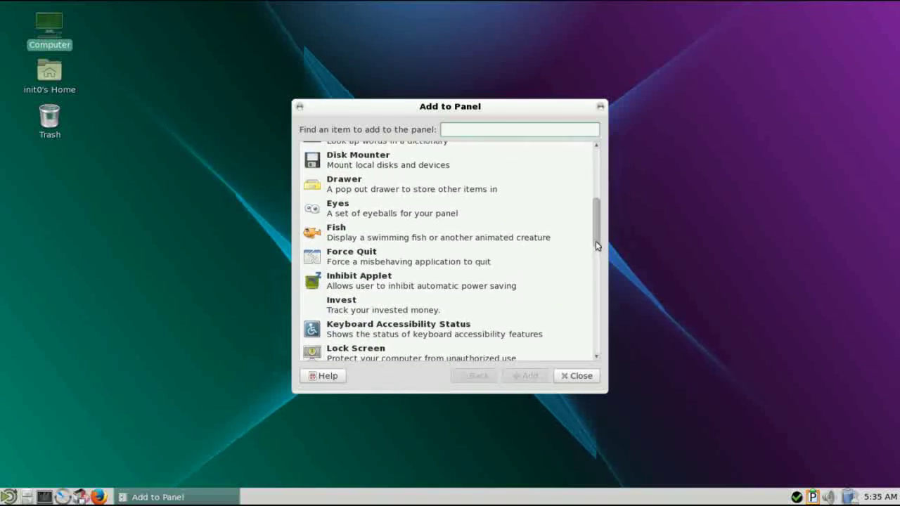
pyautogui.moveTo(596, 247); pyautogui.dragTo(594, 296)
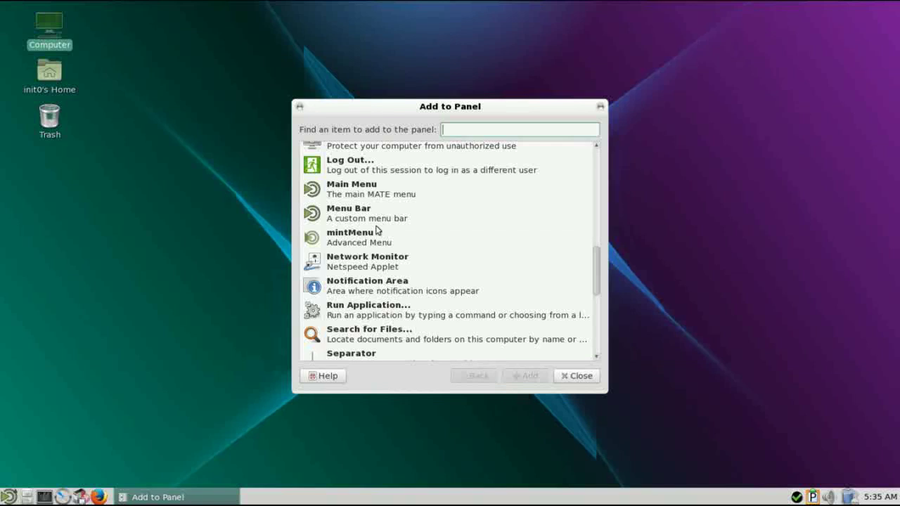
pyautogui.click(363, 198)
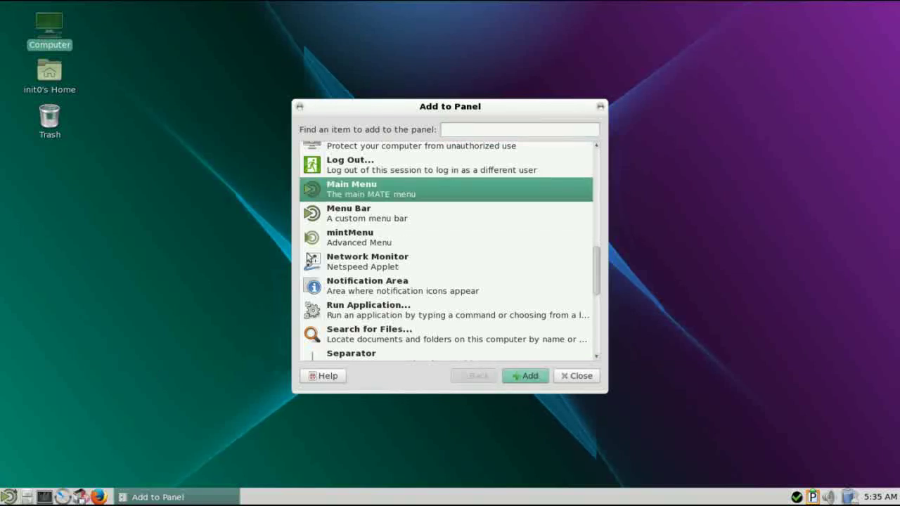
pyautogui.click(365, 211)
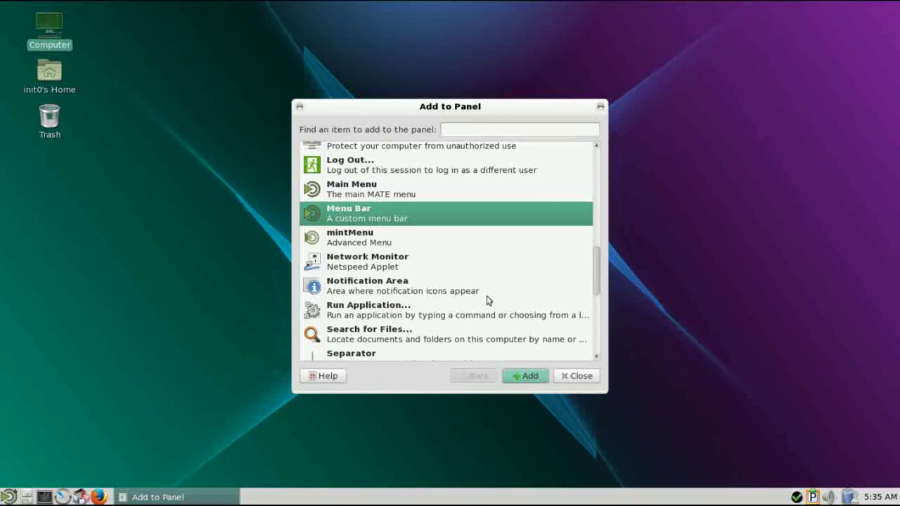
pyautogui.click(527, 376)
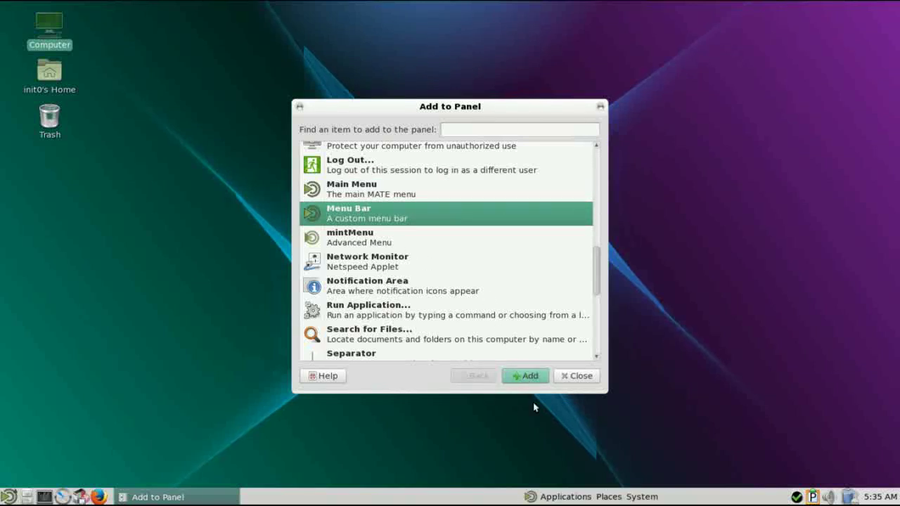
# Step: Try the new Menu Bar's Applications, Places and System menus and view its applet options
pyautogui.click(564, 497)
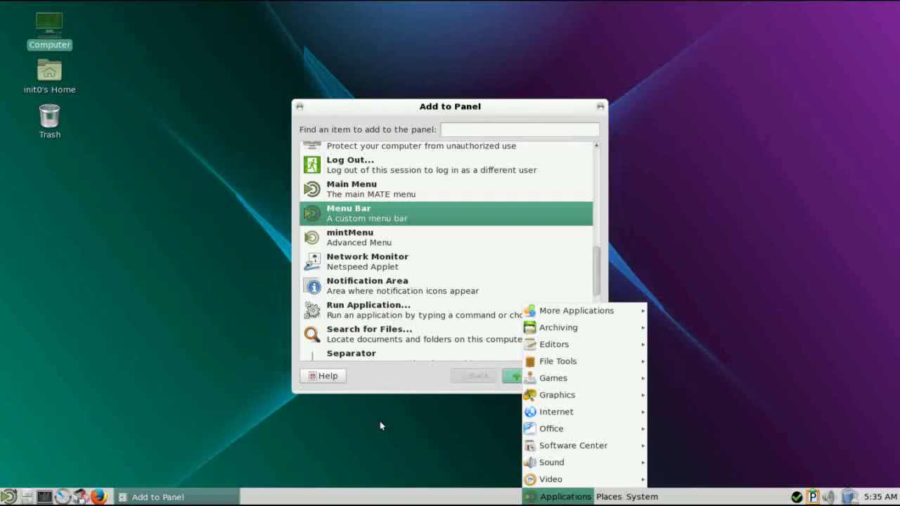
pyautogui.click(134, 353)
pyautogui.click(10, 496)
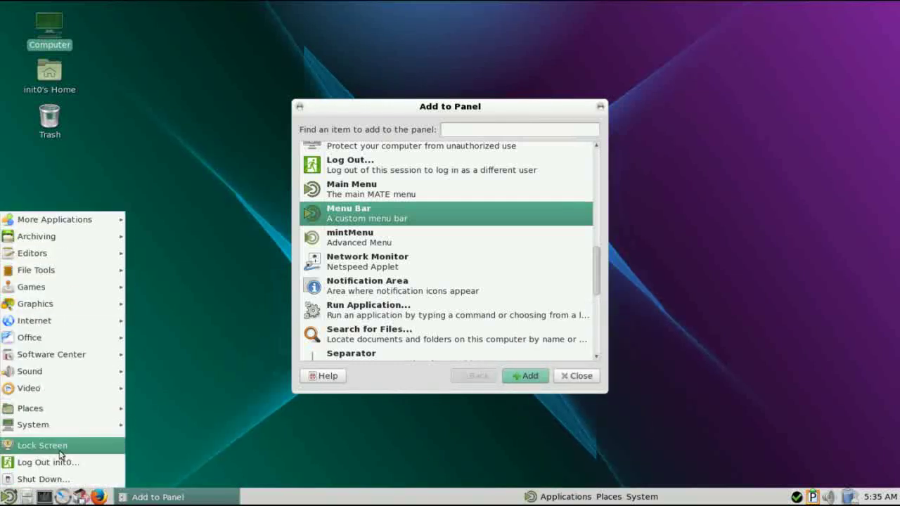
pyautogui.click(322, 457)
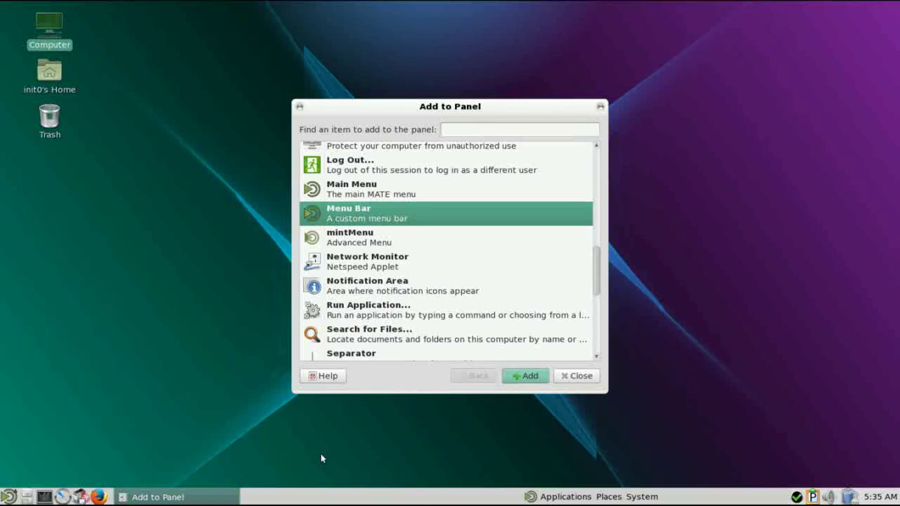
pyautogui.click(580, 495)
pyautogui.moveTo(607, 498)
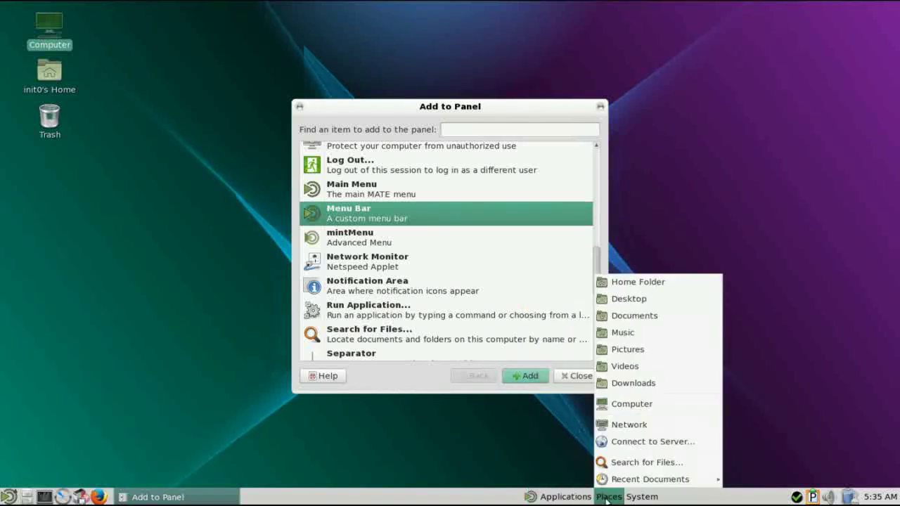
pyautogui.moveTo(635, 501)
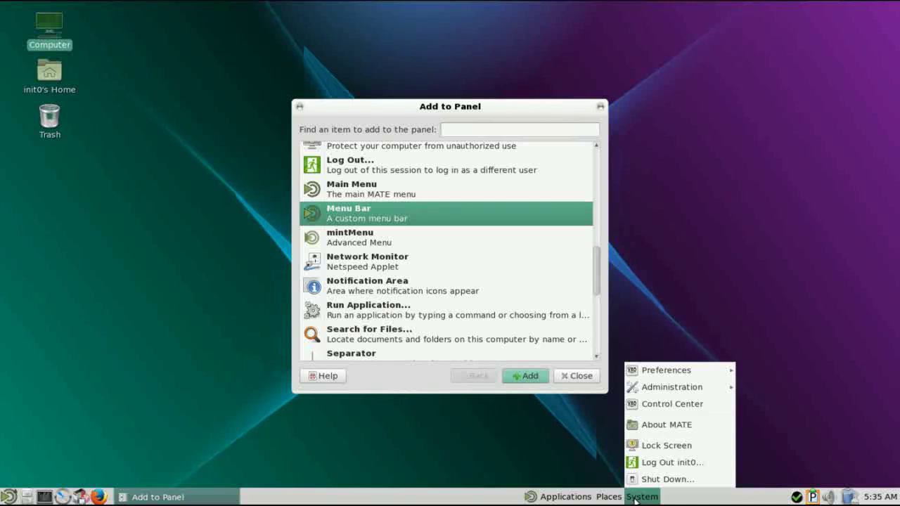
pyautogui.click(567, 497)
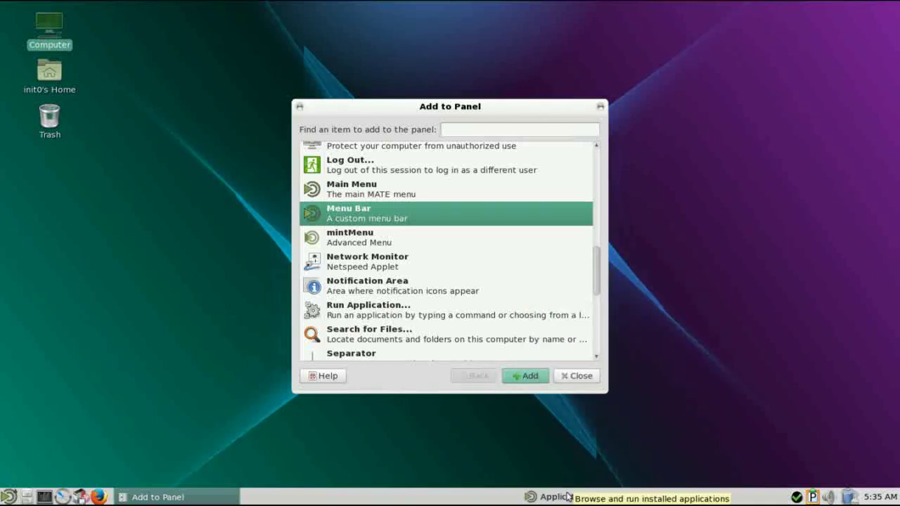
pyautogui.rightClick(567, 496)
pyautogui.press('Escape')
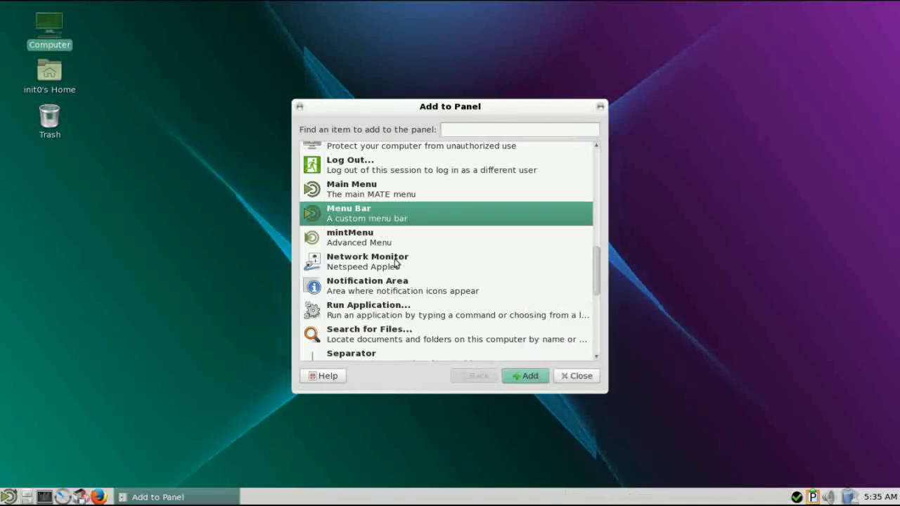
# Step: Add mintMenu to the panel, open it, browse its categories and show Favorites
pyautogui.click(369, 242)
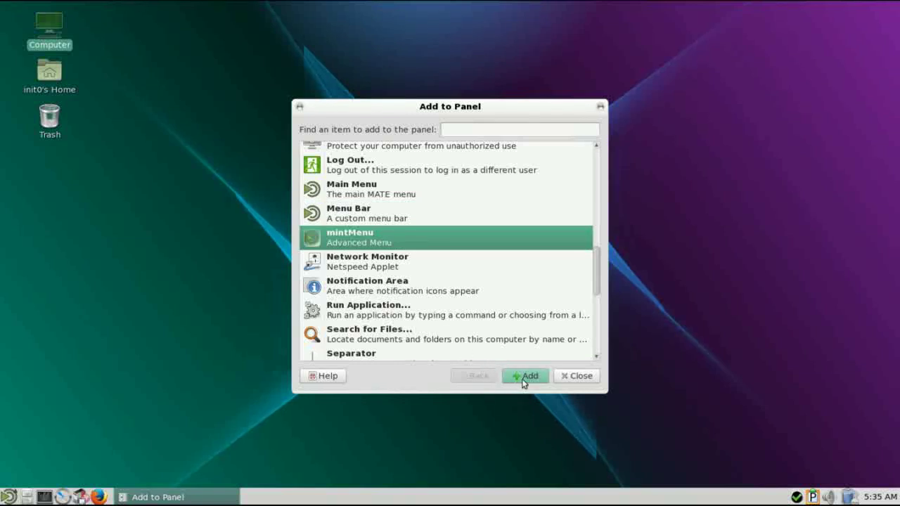
pyautogui.click(571, 379)
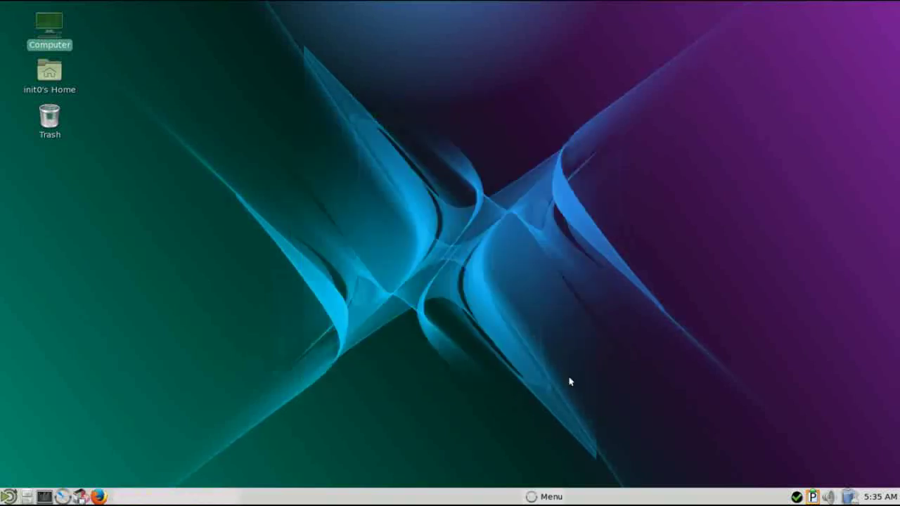
pyautogui.click(548, 497)
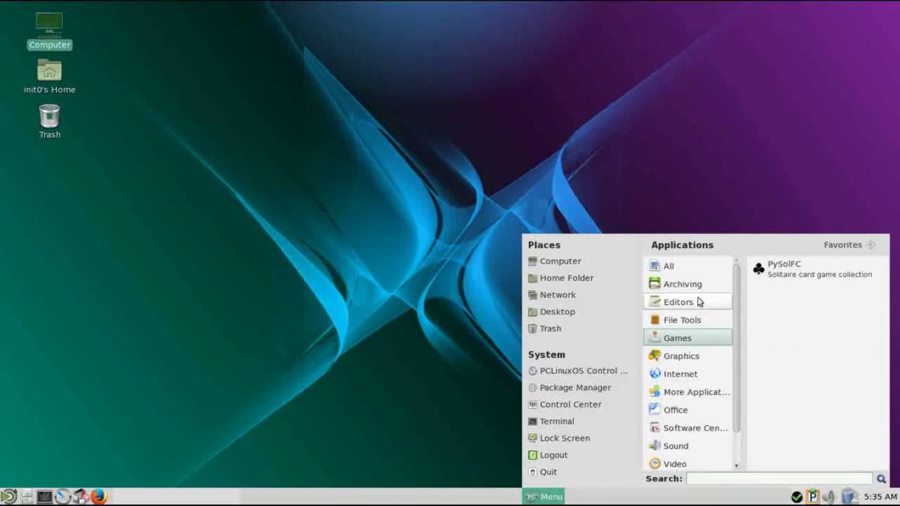
pyautogui.moveTo(686, 284)
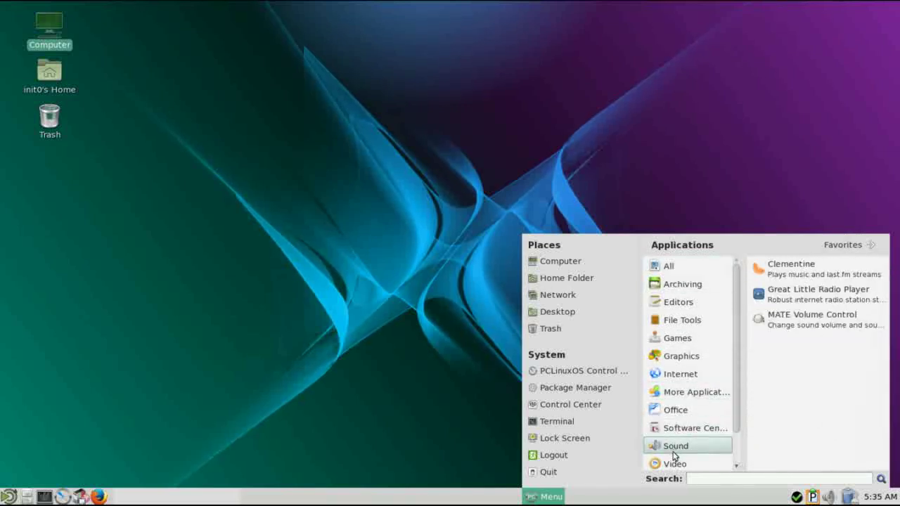
pyautogui.moveTo(673, 466)
pyautogui.moveTo(677, 336)
pyautogui.click(866, 240)
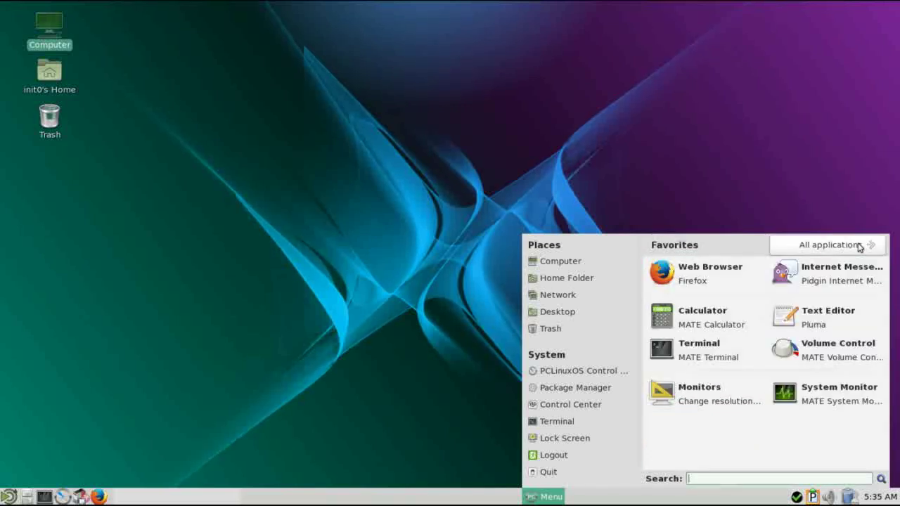
# Step: Launch System Monitor from Favorites, then remove the mintMenu applet from the panel
pyautogui.click(808, 403)
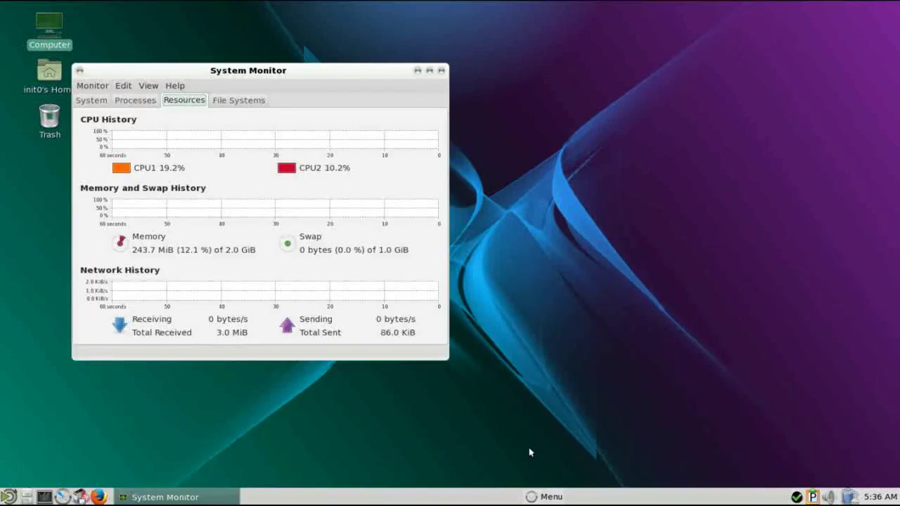
pyautogui.rightClick(538, 496)
pyautogui.click(574, 452)
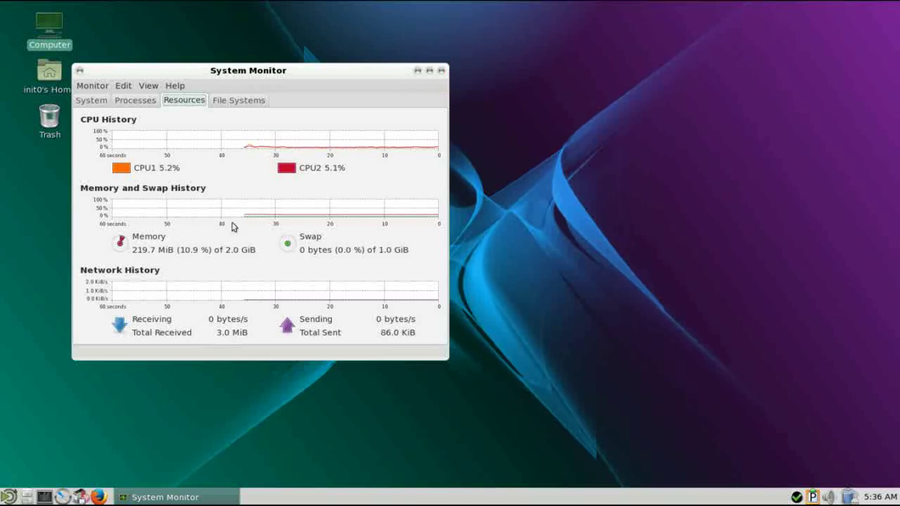
# Step: Close System Monitor and show the applications menu's Office category with LibreOffice Manager
pyautogui.click(440, 72)
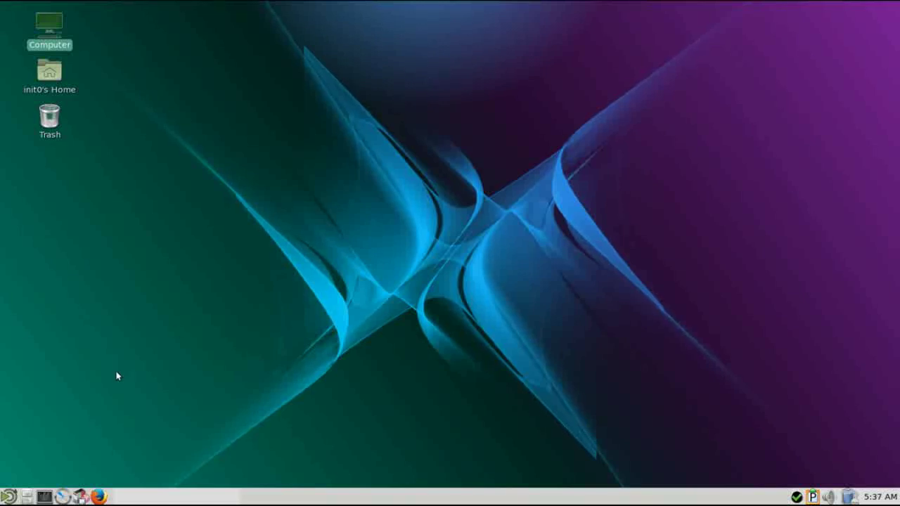
pyautogui.click(9, 497)
pyautogui.moveTo(75, 342)
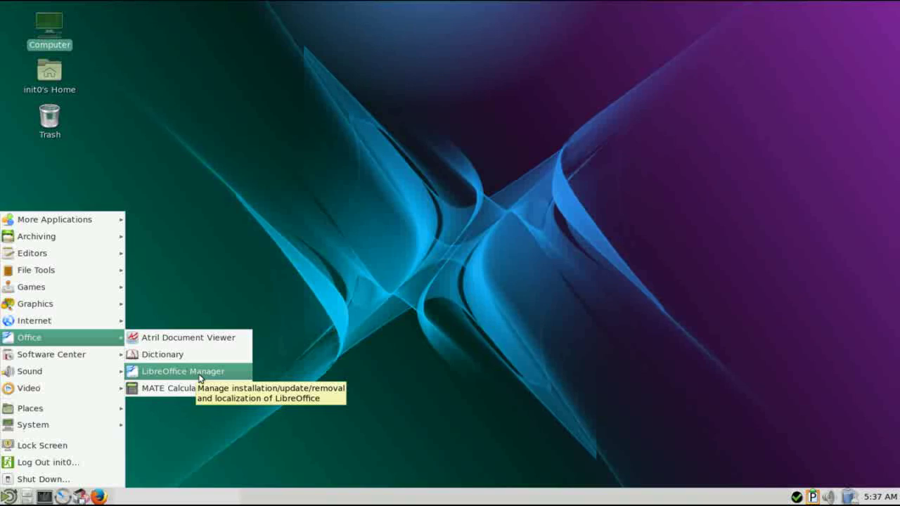
# Step: Click the empty desktop to dismiss the applications menu and Office submenu
pyautogui.click(308, 360)
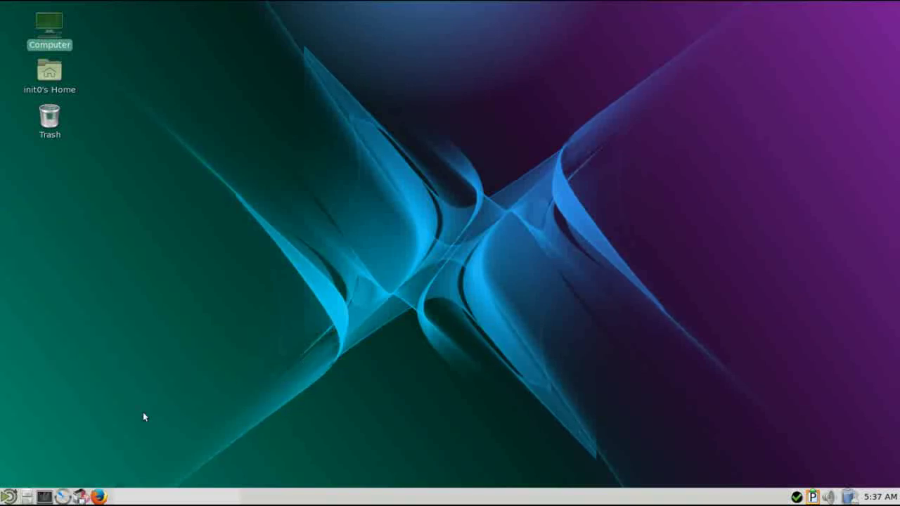